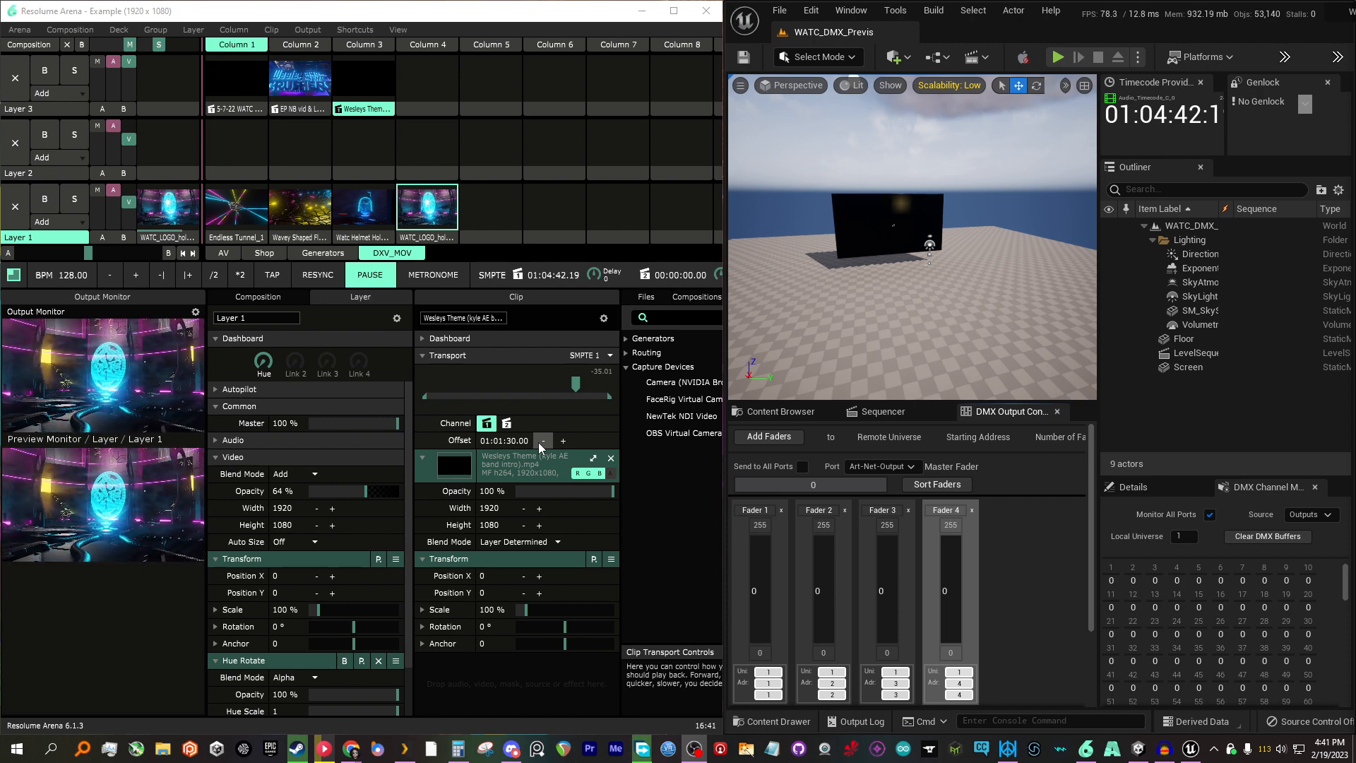
- Play the Layer 1 clips in turn from the endless tunnel through the helmet hologram, ending on the WATC_LOGO hologram
{"action": "left_click", "coordinate": [237, 208]}
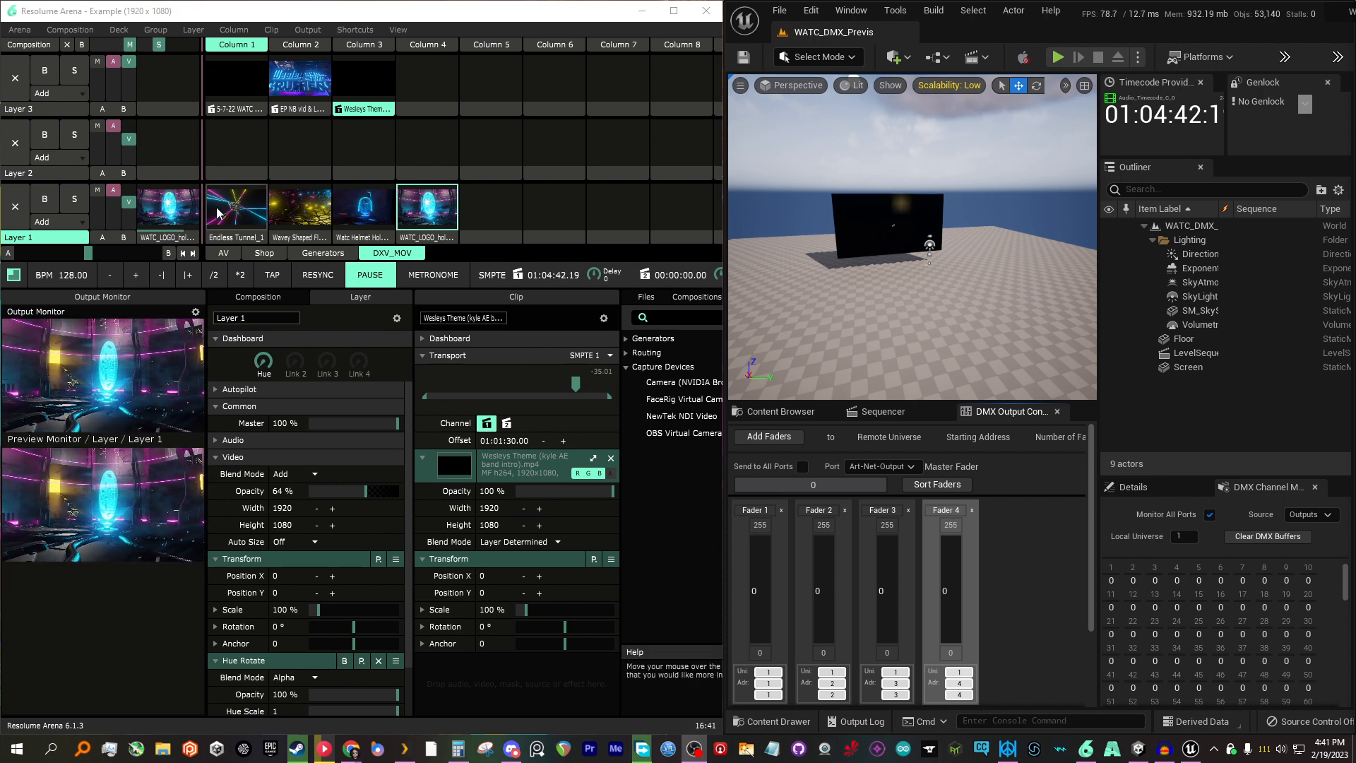
{"action": "left_click", "coordinate": [295, 214]}
{"action": "left_click", "coordinate": [376, 218]}
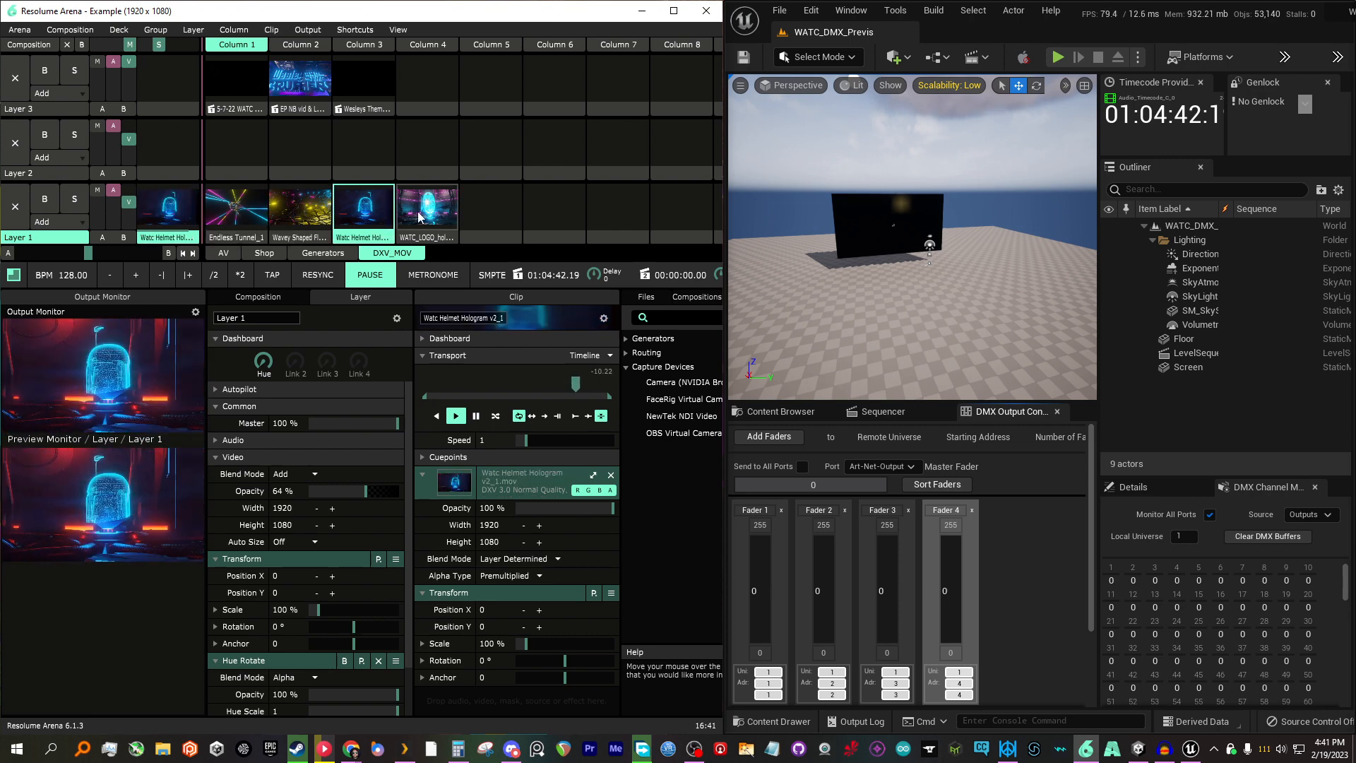
{"action": "left_click", "coordinate": [420, 217]}
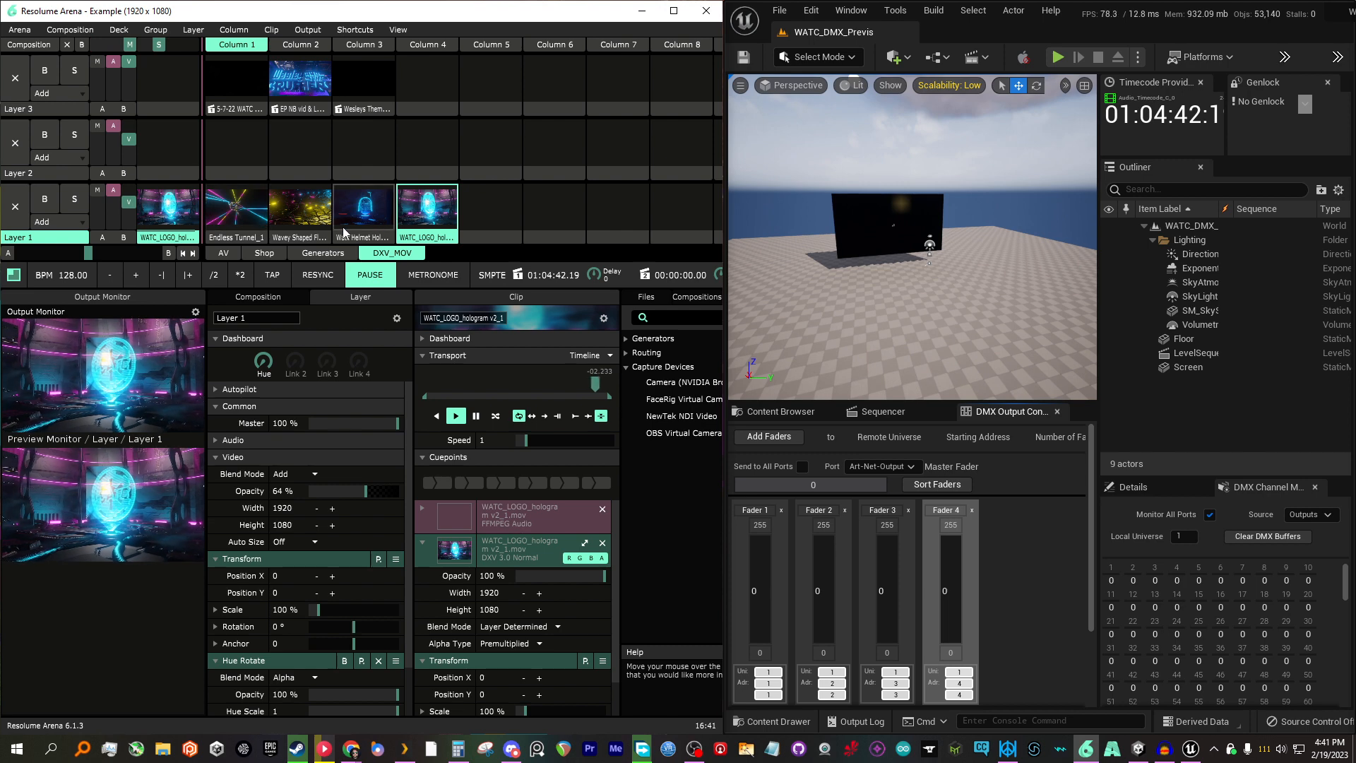
- Move the WATC_LOGO hologram clip to Layer 2 column 1, return it to Layer 1 column 4, and play it
{"action": "left_click_drag", "start_coordinate": [412, 240], "coordinate": [228, 157]}
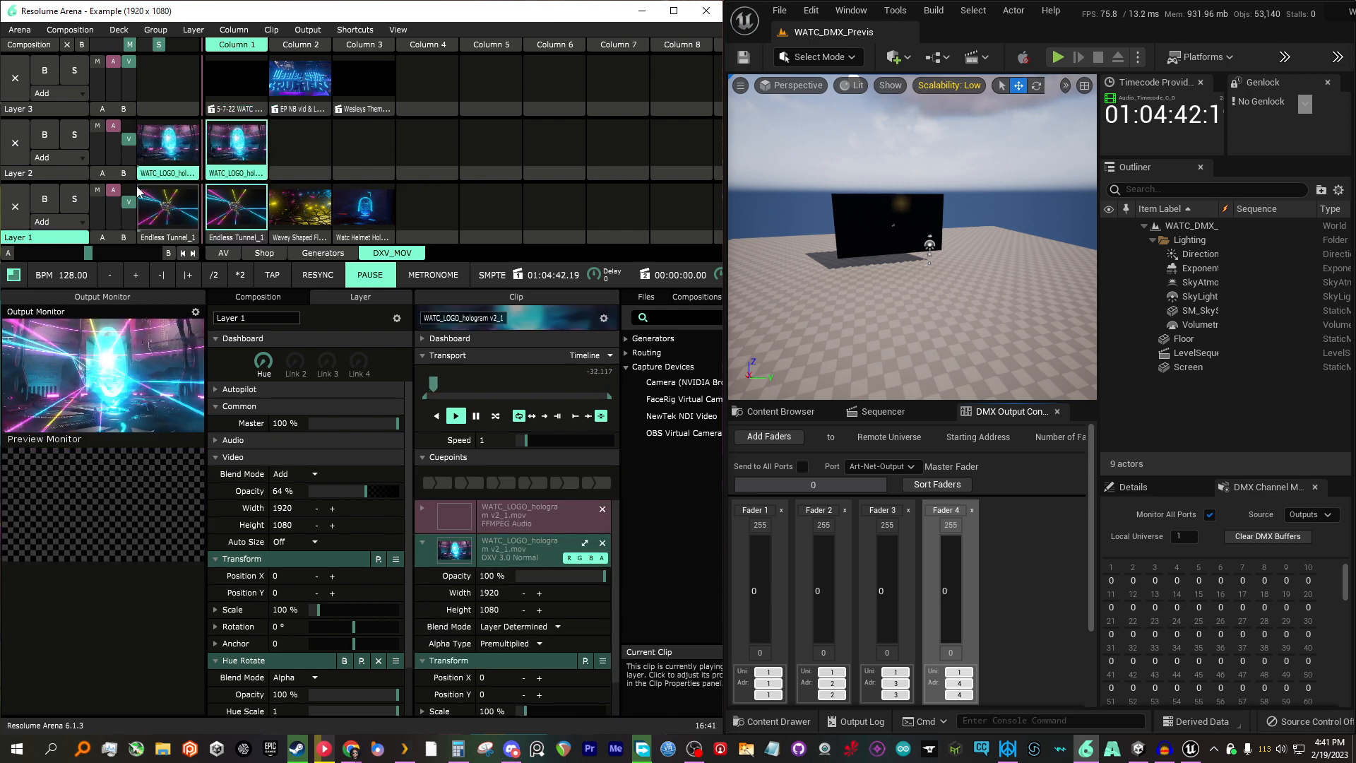
{"action": "mouse_move", "coordinate": [130, 140]}
{"action": "left_mouse_down"}
{"action": "mouse_move", "coordinate": [140, 128]}
{"action": "mouse_move", "coordinate": [142, 166]}
{"action": "mouse_move", "coordinate": [140, 138]}
{"action": "left_mouse_up"}
{"action": "left_click_drag", "start_coordinate": [218, 173], "coordinate": [437, 223]}
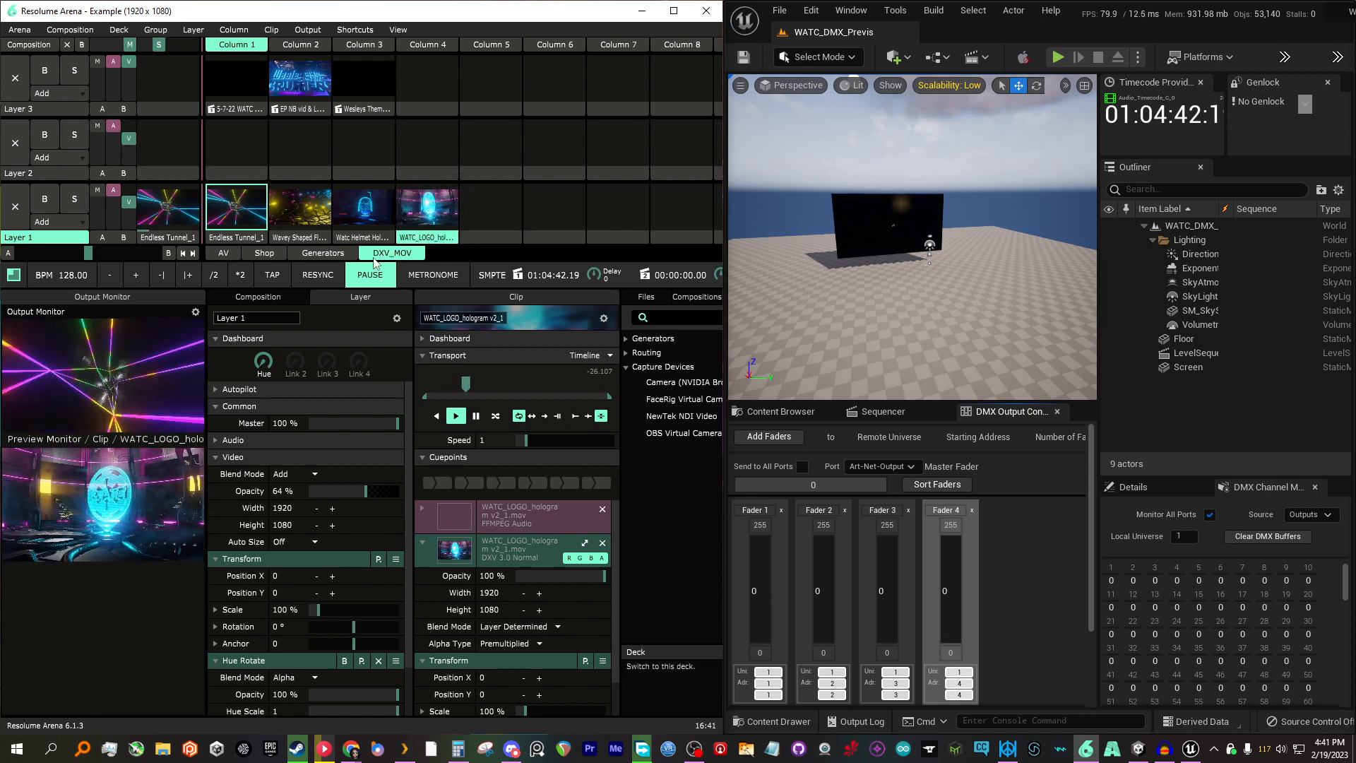
{"action": "left_click", "coordinate": [421, 209]}
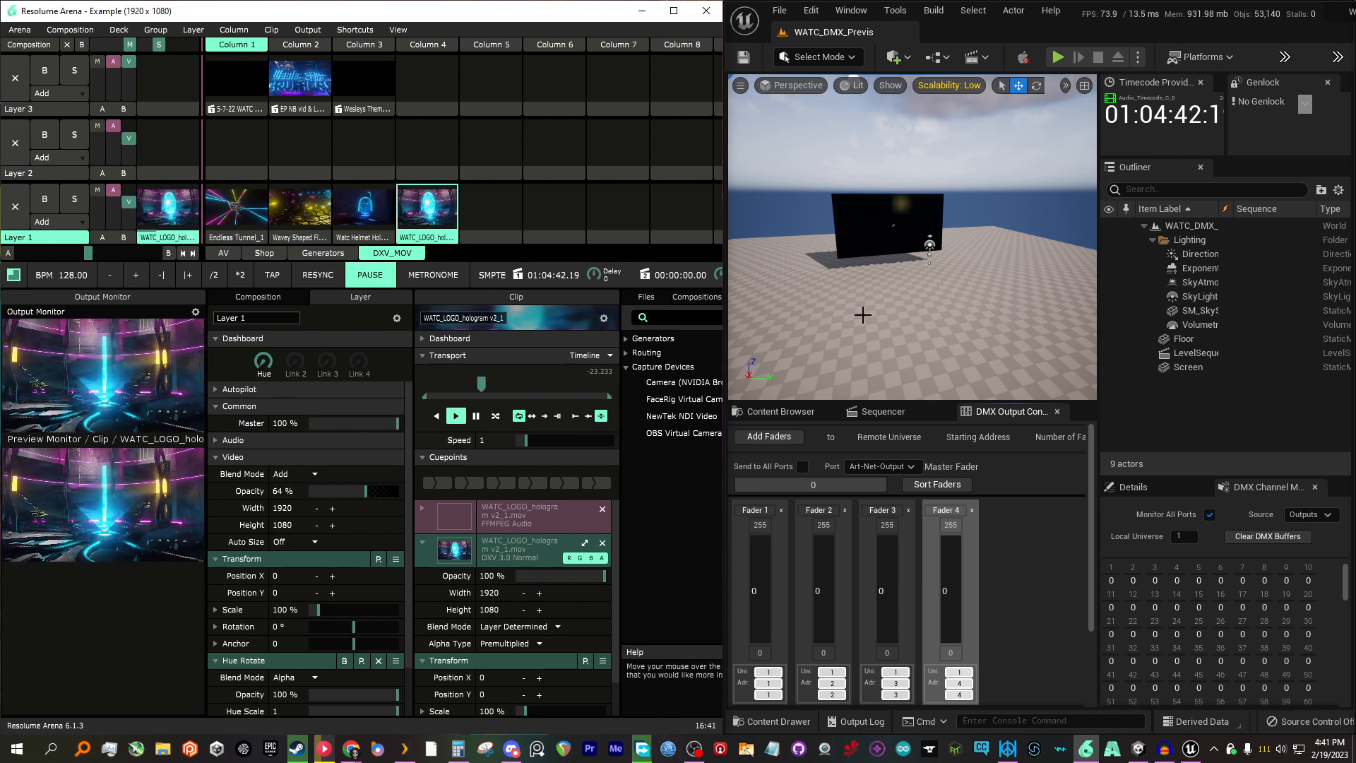
- Switch to Audacity, shrink its window, check the available playback devices for the timecode audio, and minimize it
{"action": "left_click", "coordinate": [1164, 749]}
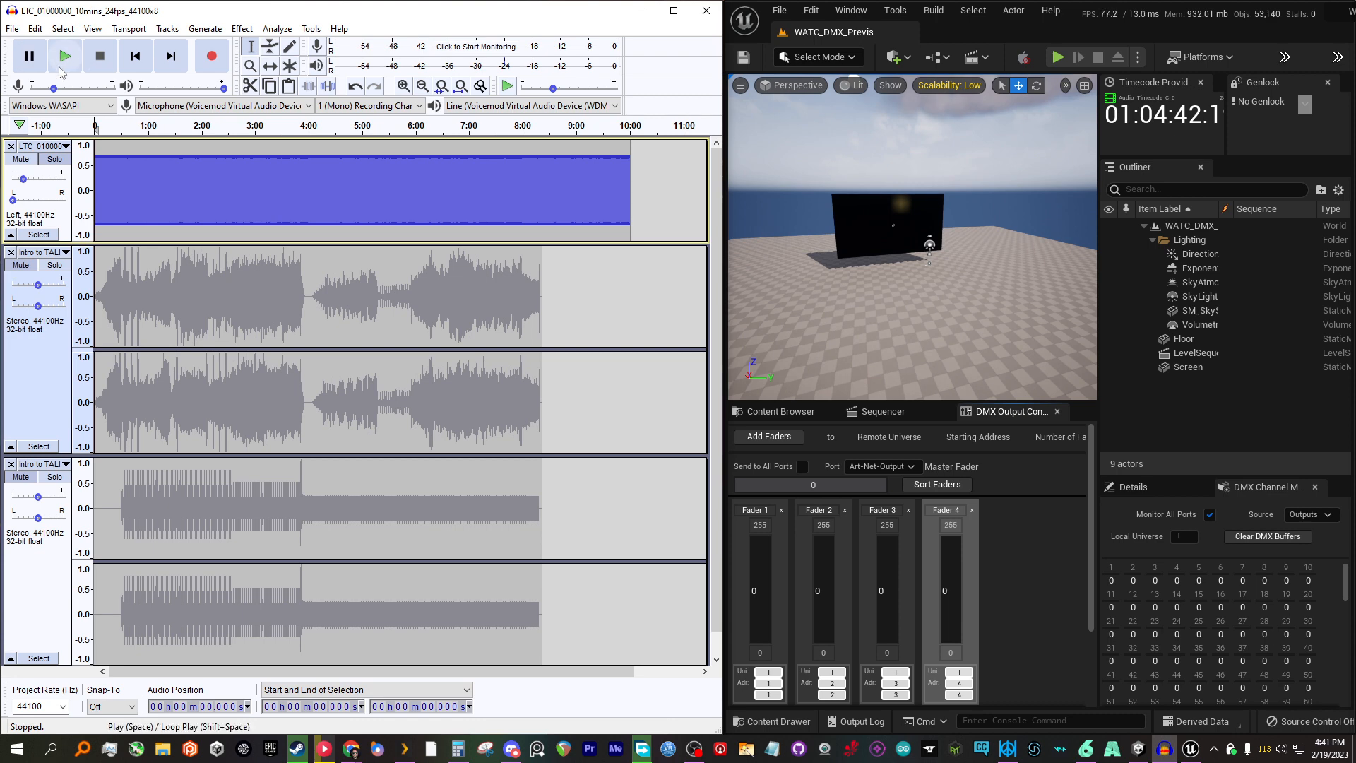
{"action": "left_click_drag", "start_coordinate": [259, 17], "coordinate": [293, 48]}
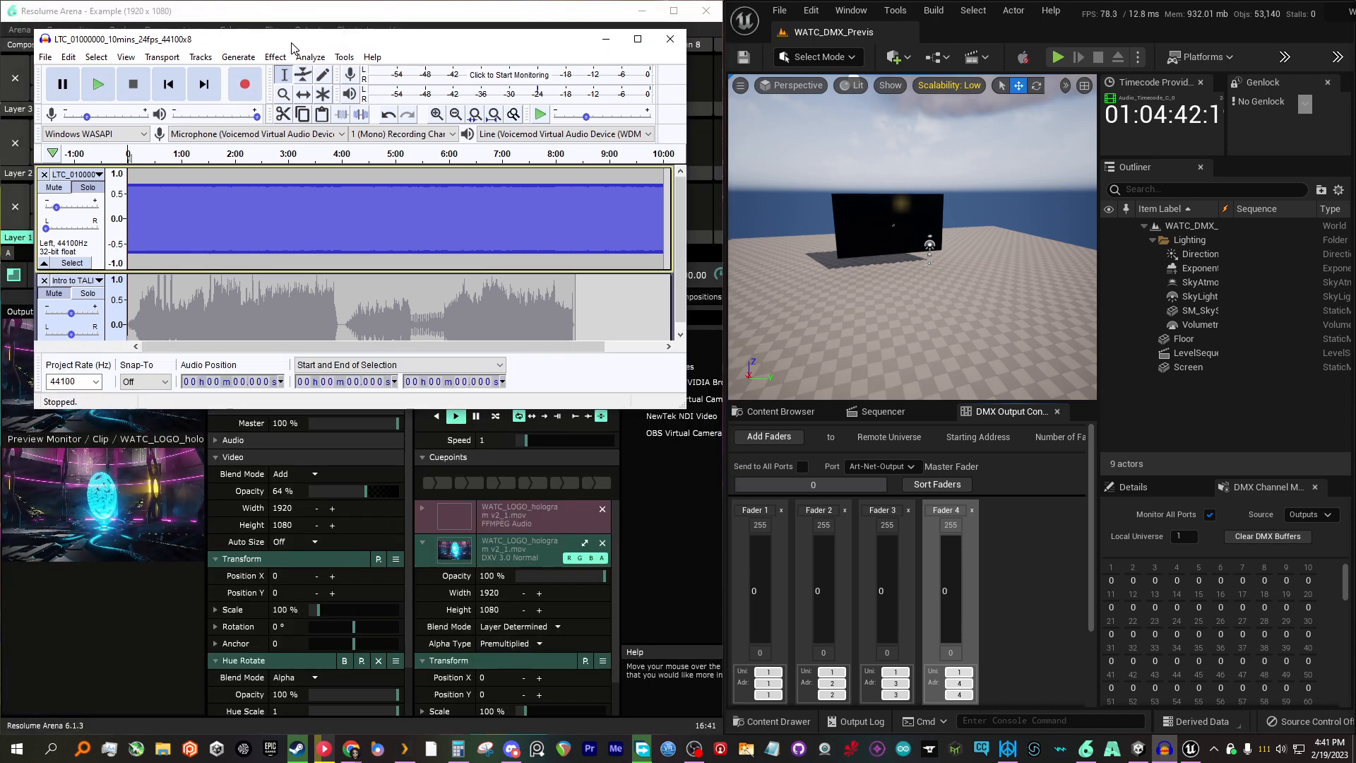
{"action": "left_click", "coordinate": [519, 134]}
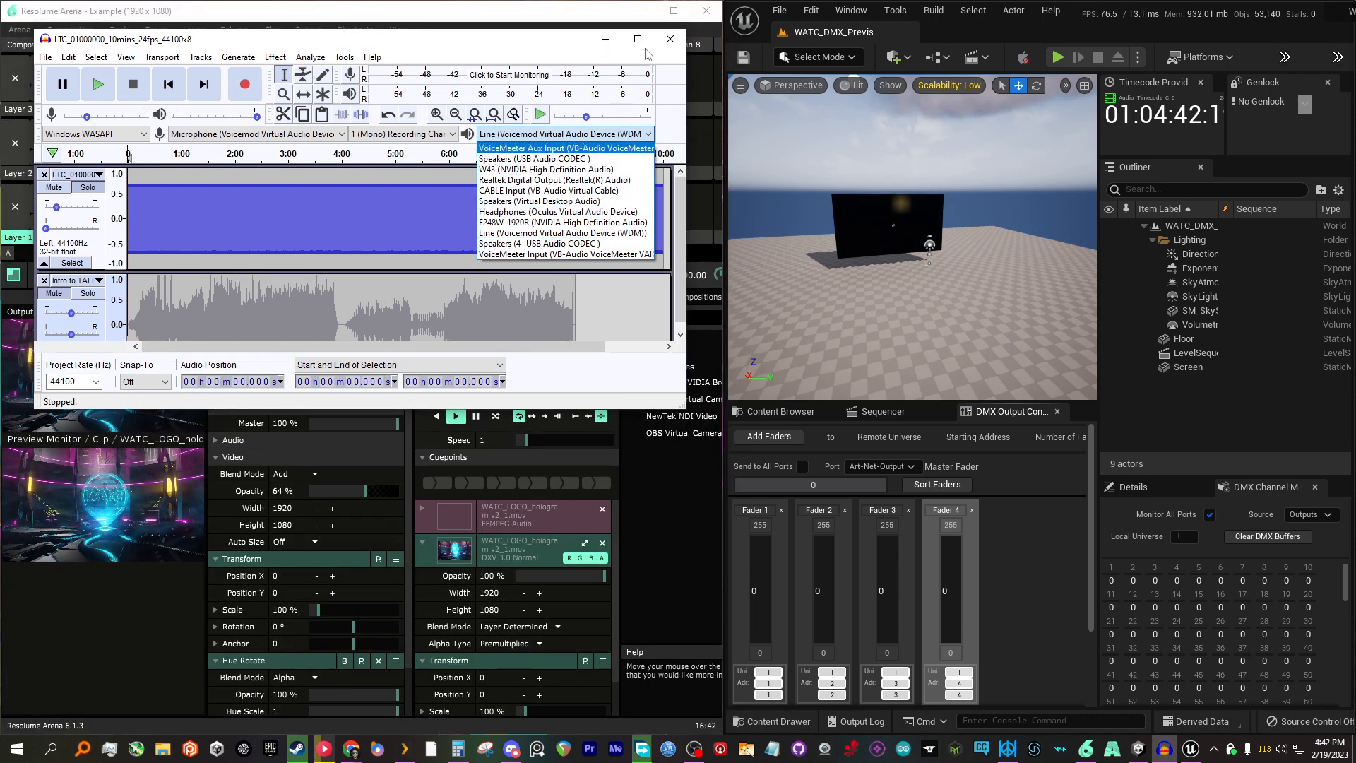
{"action": "left_click", "coordinate": [607, 39]}
{"action": "left_click", "coordinate": [605, 39]}
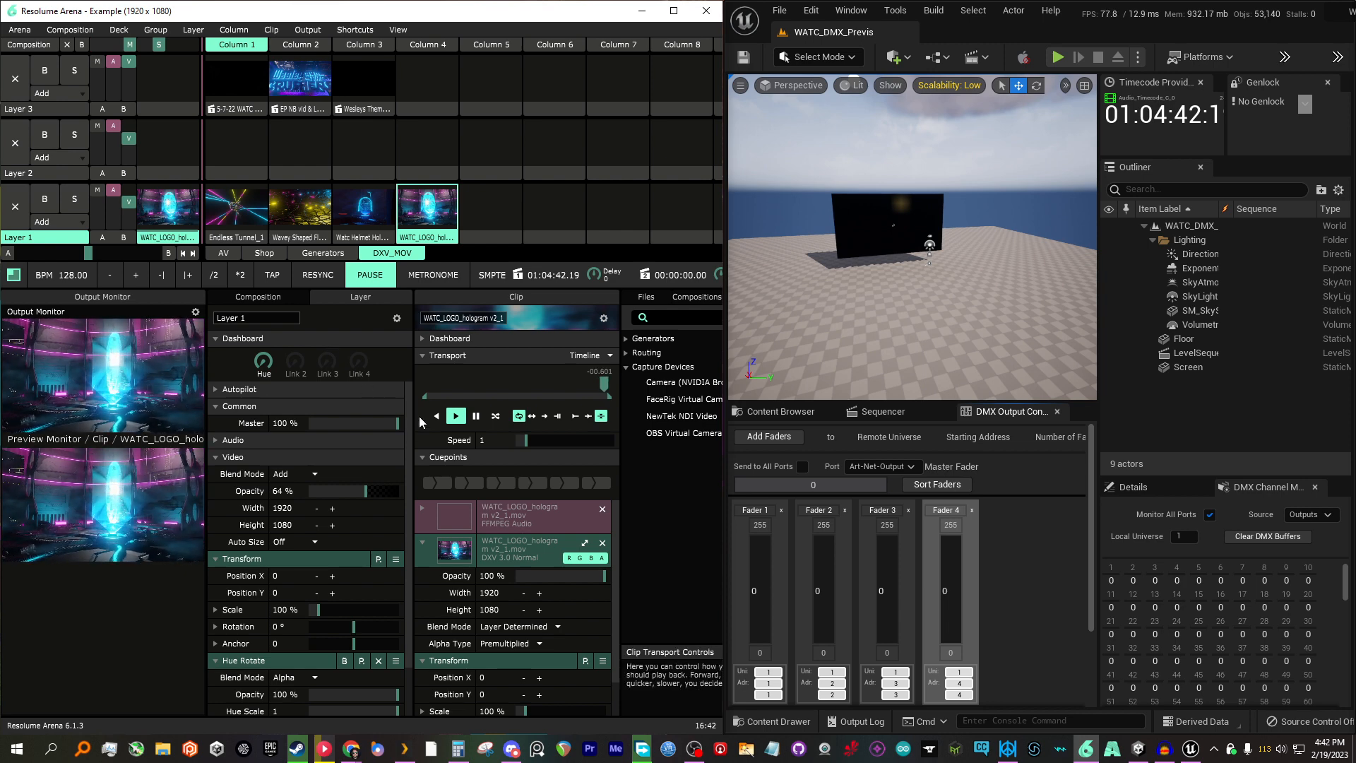
- Bring Audacity back, start playback of the 24 fps LTC timecode track, and minimize the window
{"action": "left_click", "coordinate": [1165, 749]}
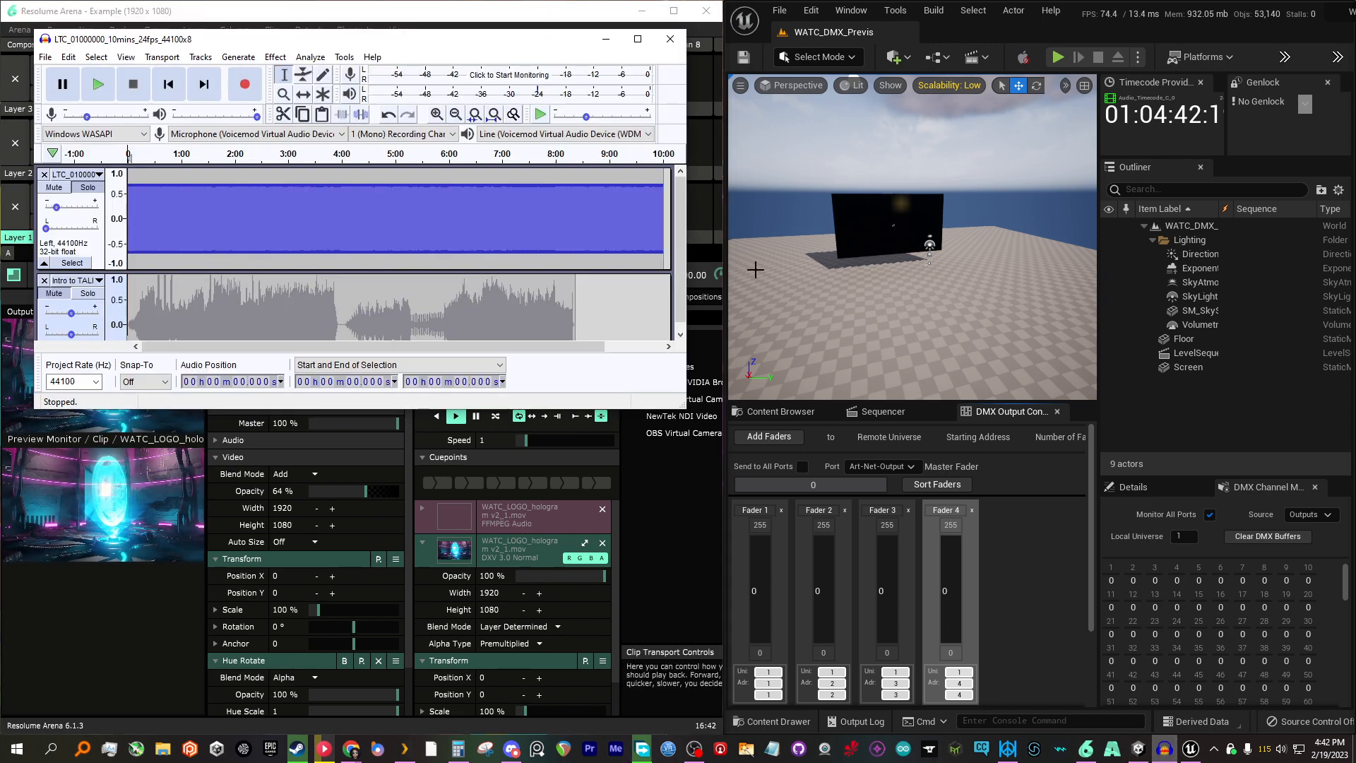
{"action": "left_click_drag", "start_coordinate": [256, 41], "coordinate": [336, 96]}
{"action": "left_click", "coordinate": [176, 138]}
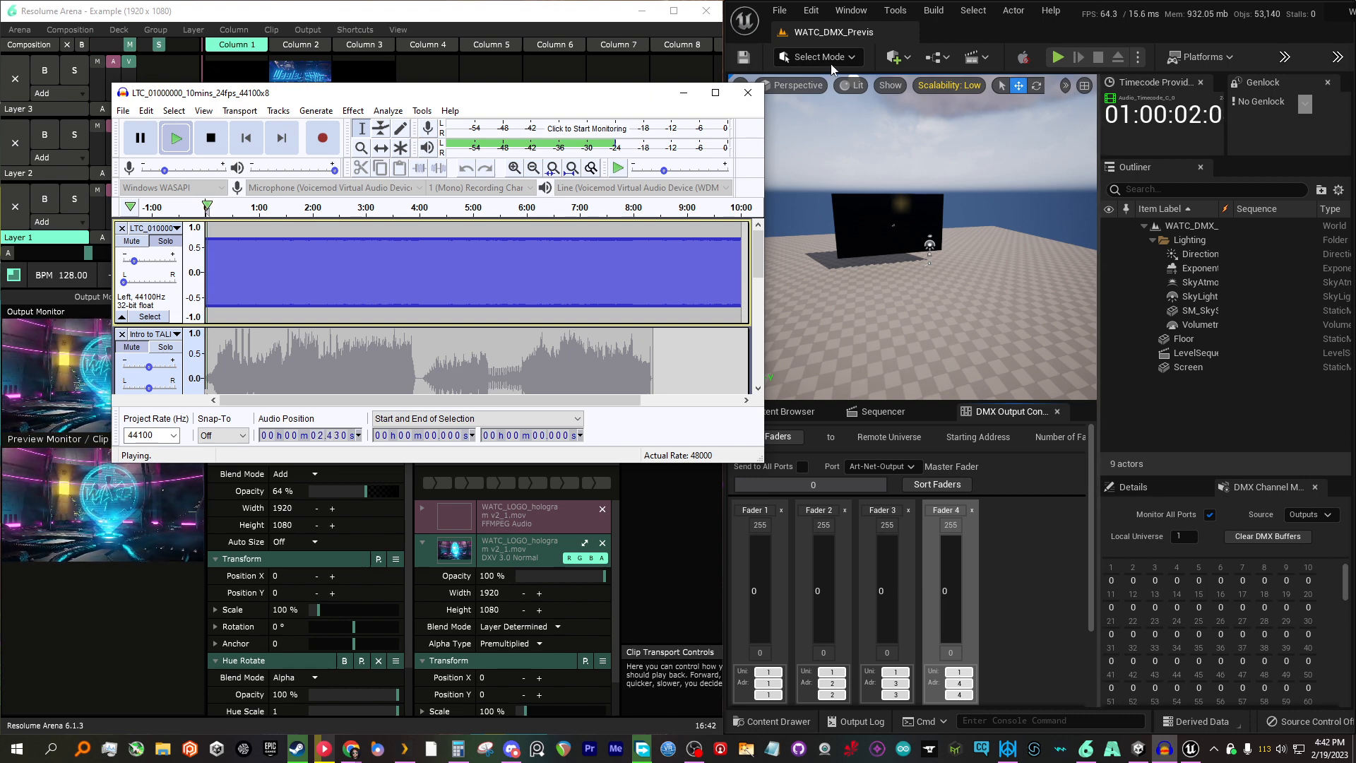
{"action": "left_click", "coordinate": [683, 92]}
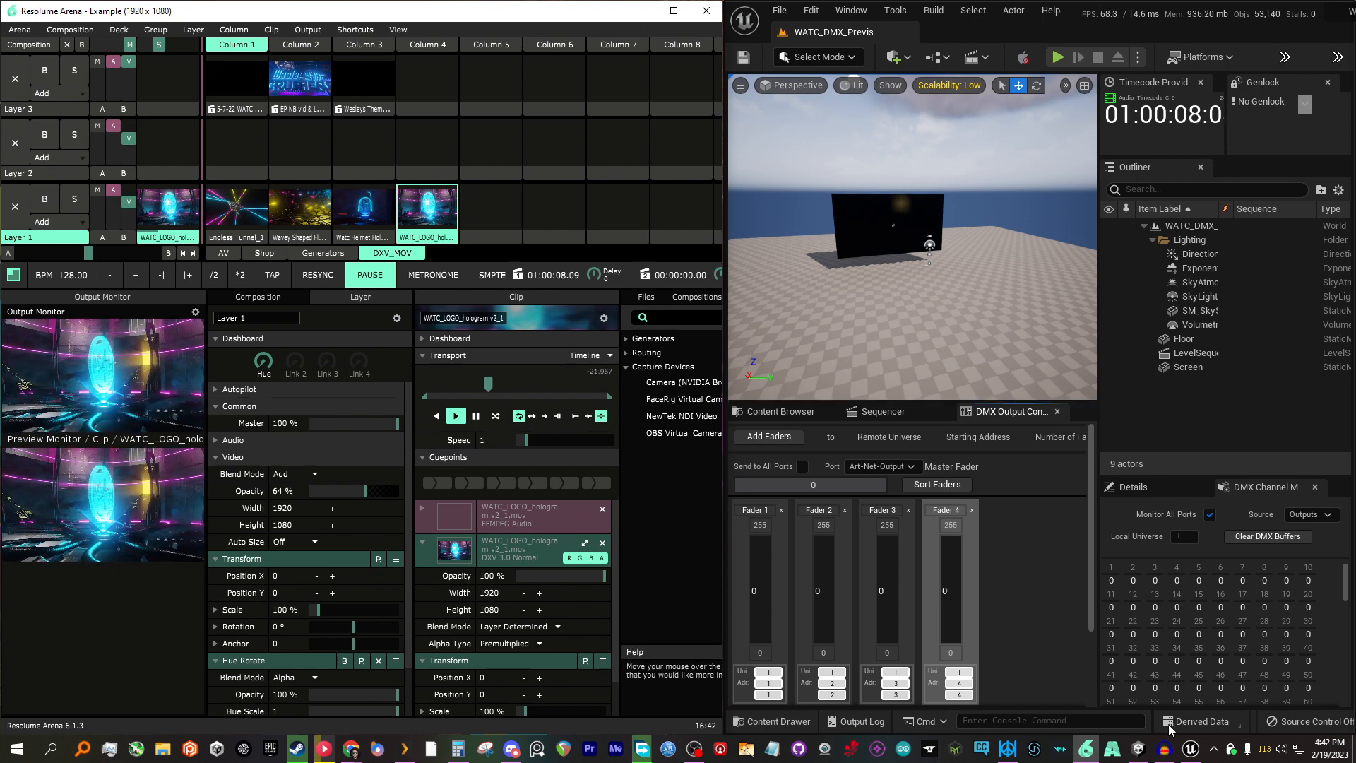
- Review Layer 3's DMX shortcut assignments, test Fader 1 by raising it and returning it to 0, and leave DMX shortcut editing
{"action": "left_click", "coordinate": [354, 30]}
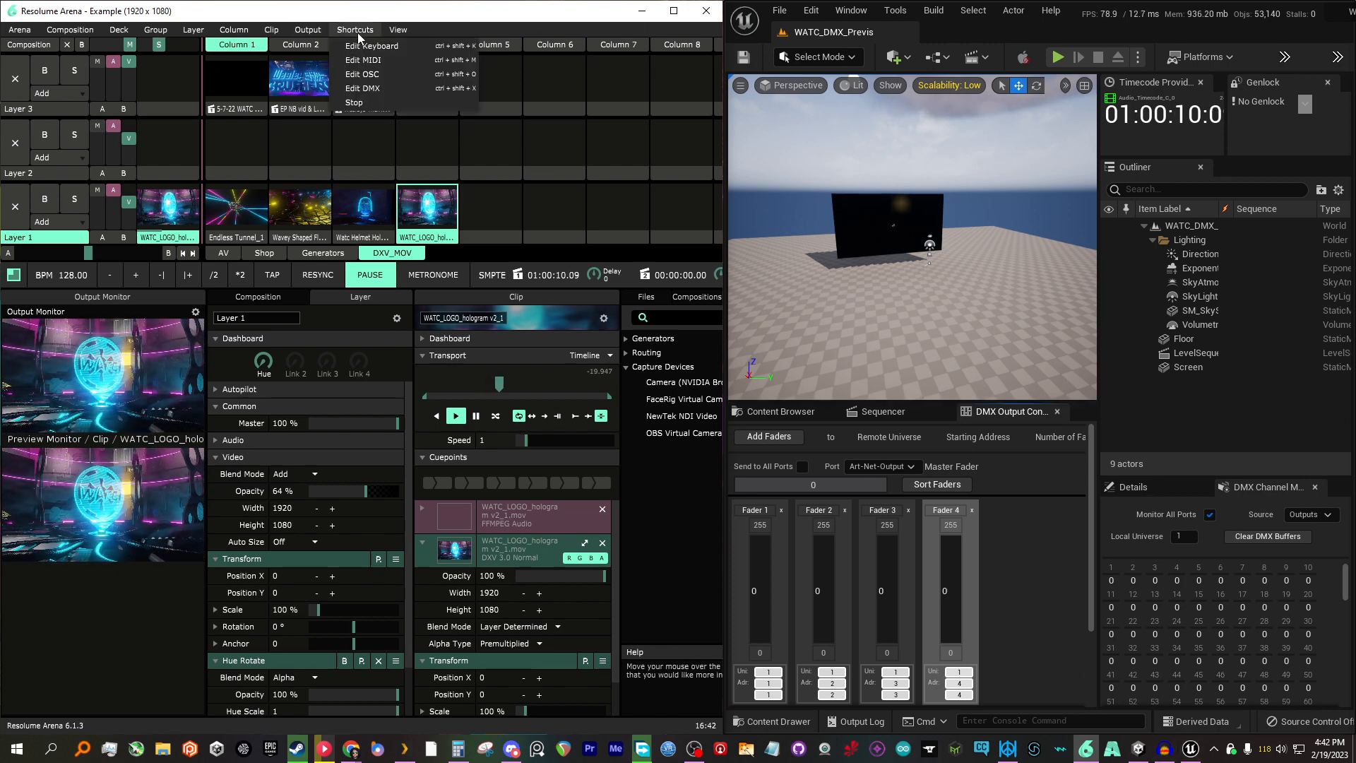
{"action": "left_click", "coordinate": [373, 89]}
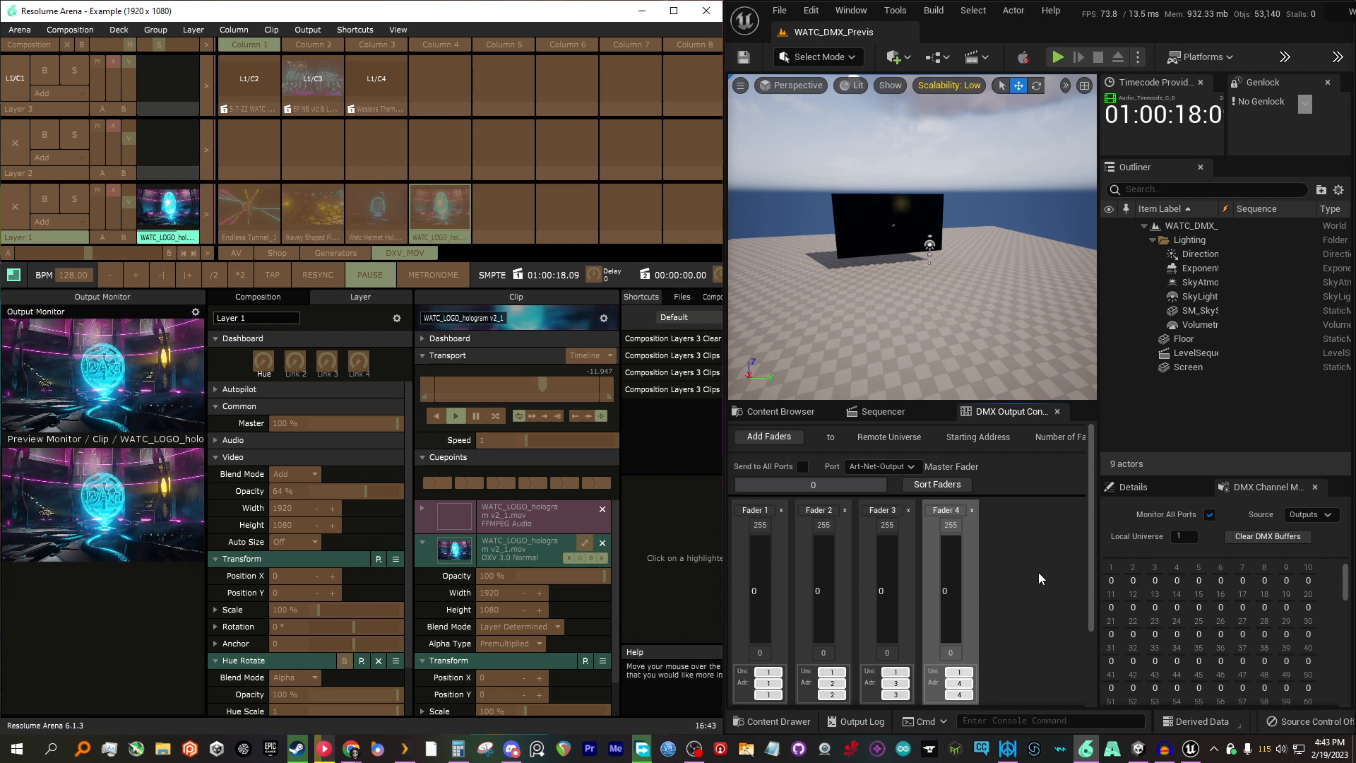
{"action": "left_click_drag", "start_coordinate": [769, 587], "coordinate": [760, 644]}
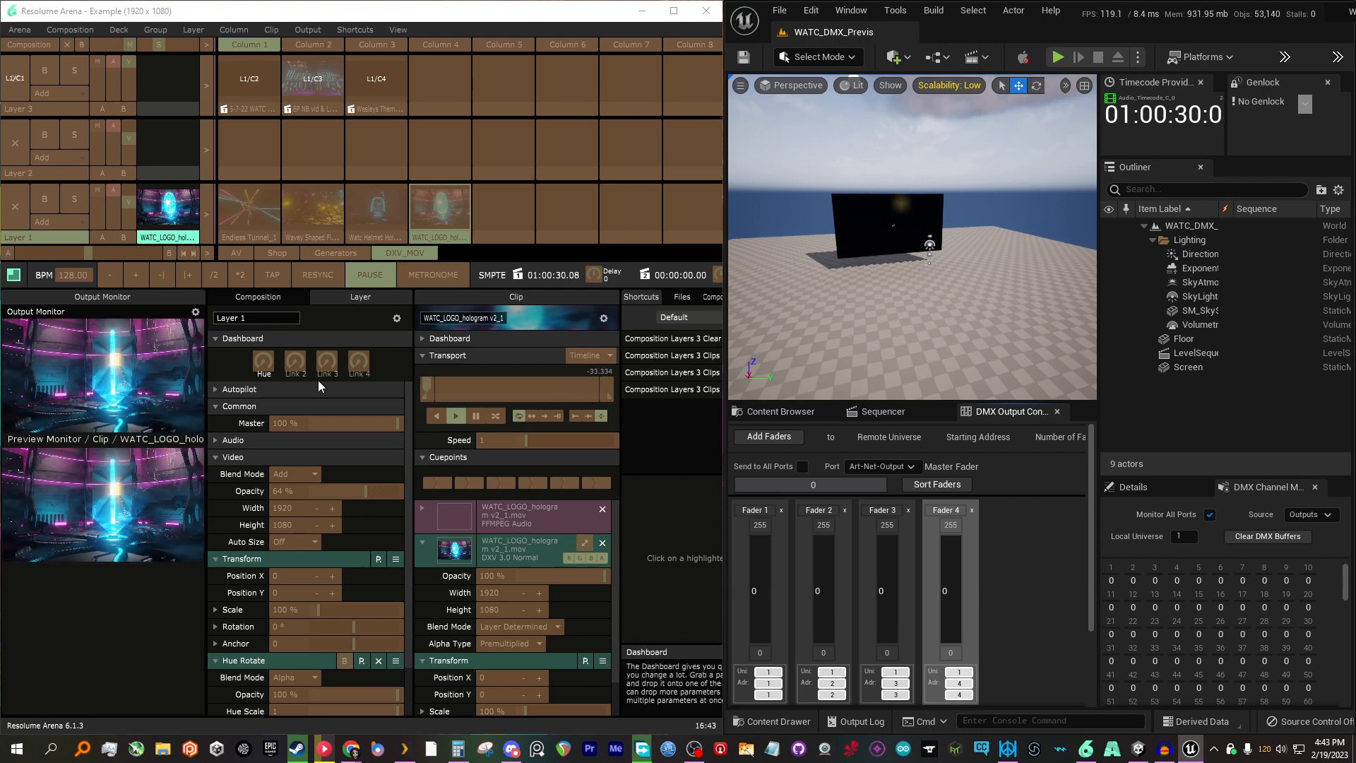
{"action": "mouse_move", "coordinate": [763, 579]}
{"action": "left_mouse_down"}
{"action": "mouse_move", "coordinate": [763, 546]}
{"action": "mouse_move", "coordinate": [763, 591]}
{"action": "left_mouse_up"}
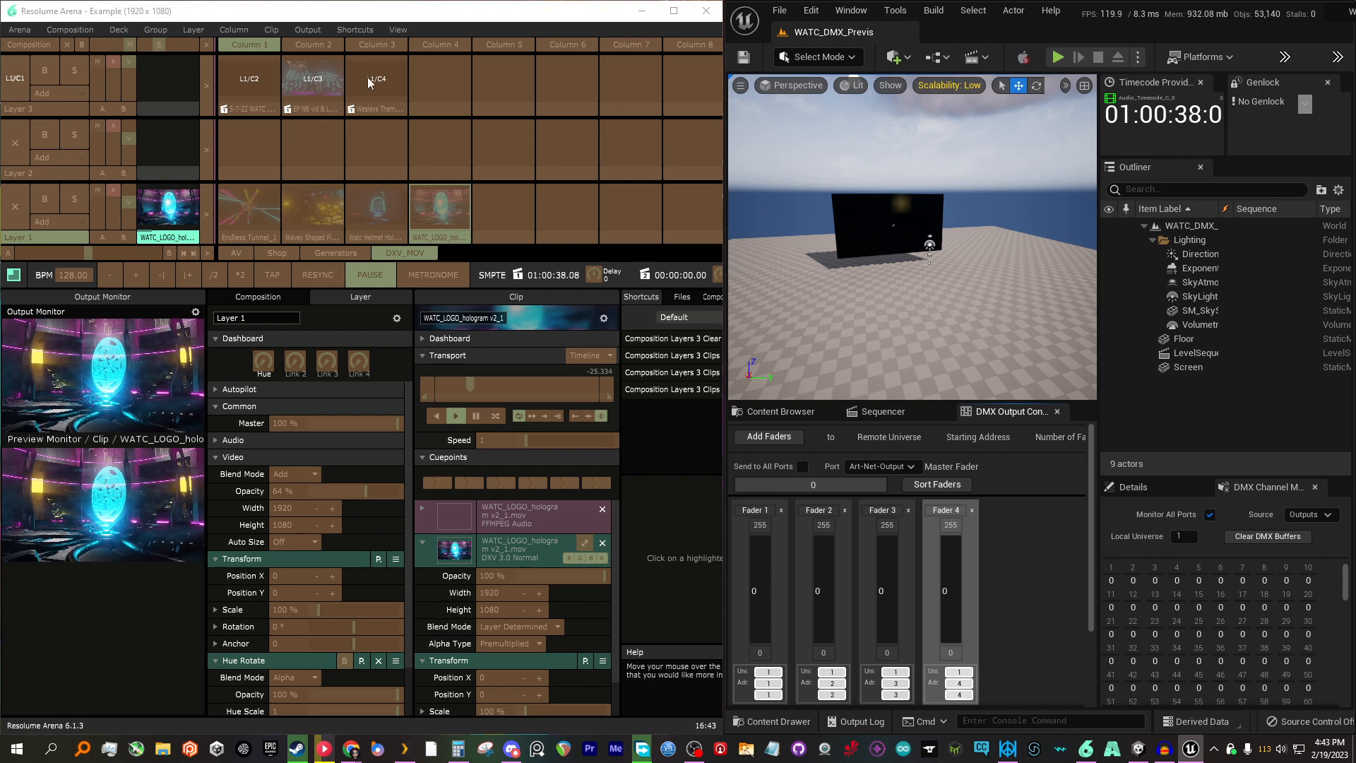
{"action": "left_click", "coordinate": [351, 30]}
{"action": "left_click", "coordinate": [1049, 557]}
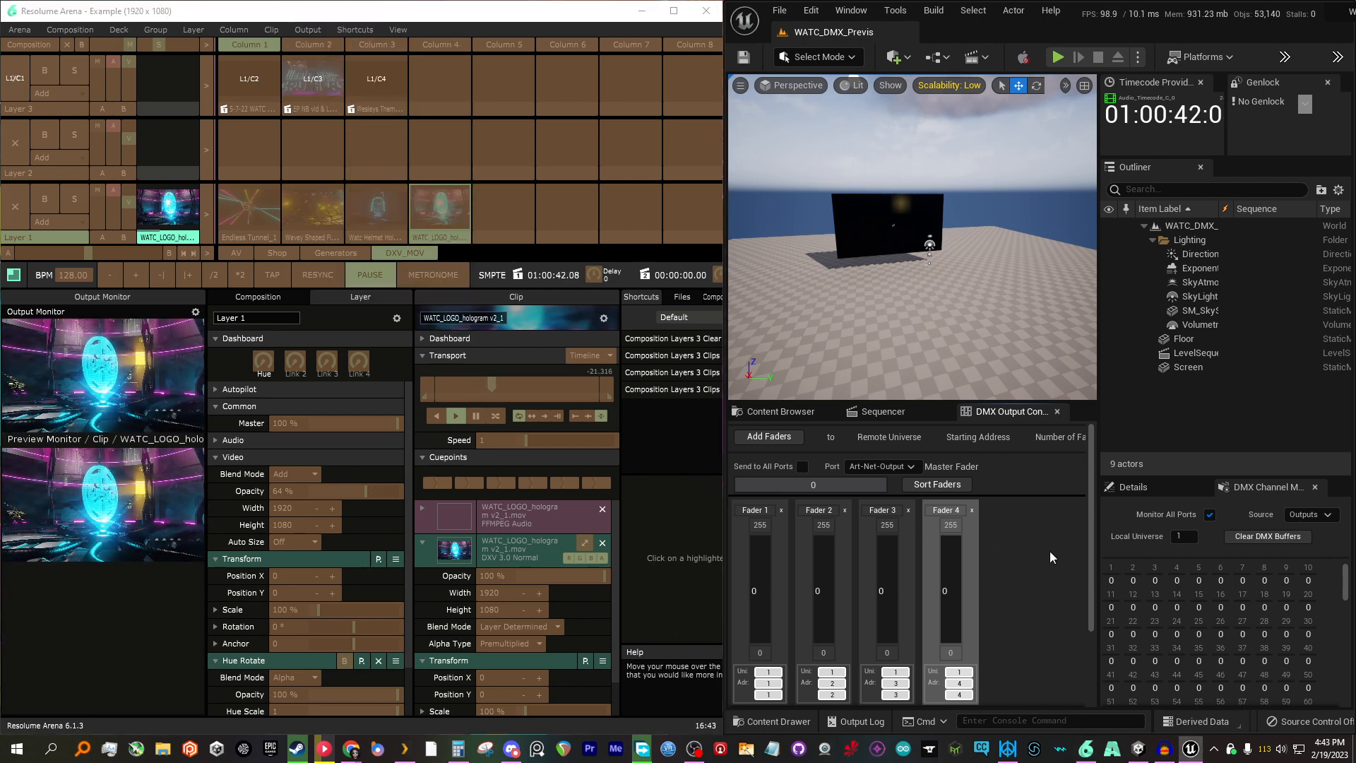
{"action": "mouse_move", "coordinate": [769, 594]}
{"action": "left_mouse_down"}
{"action": "mouse_move", "coordinate": [763, 539]}
{"action": "mouse_move", "coordinate": [763, 585]}
{"action": "left_mouse_up"}
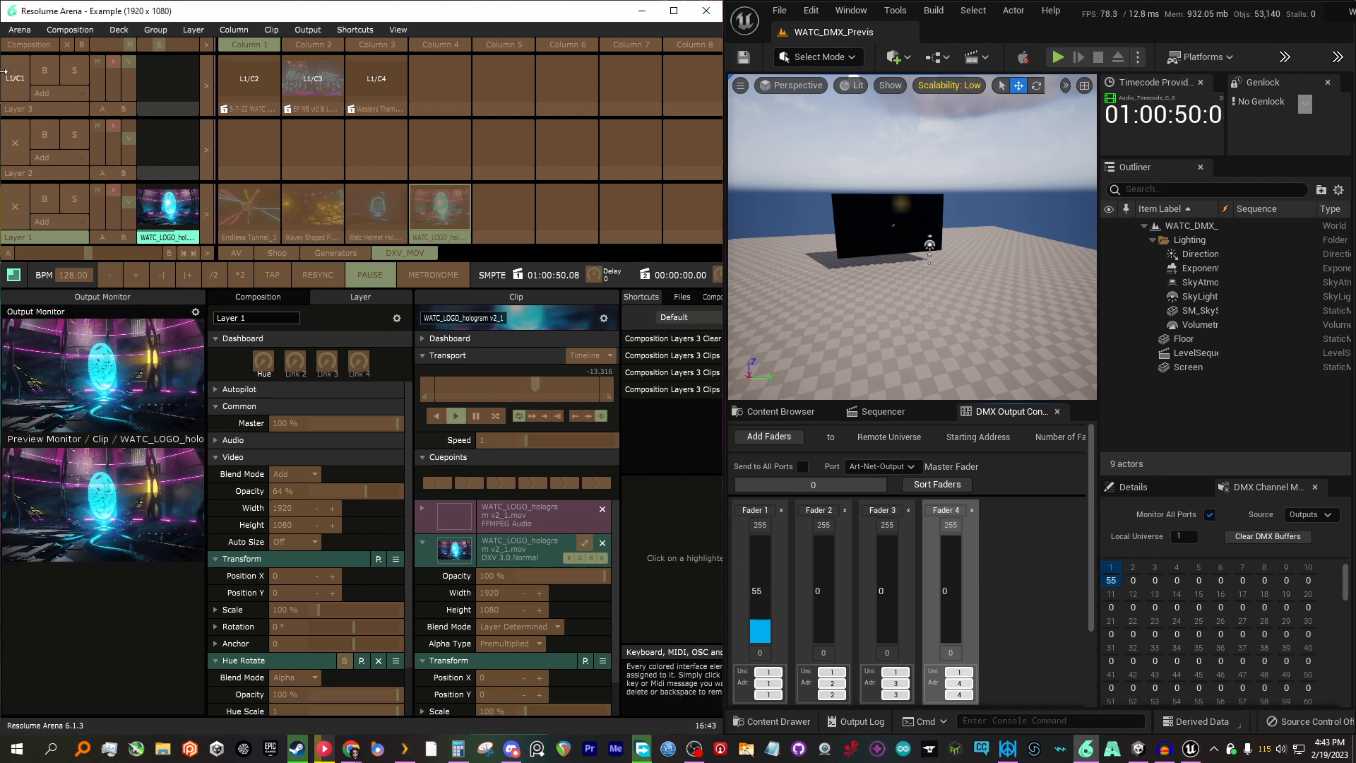
{"action": "left_click_drag", "start_coordinate": [757, 605], "coordinate": [763, 640]}
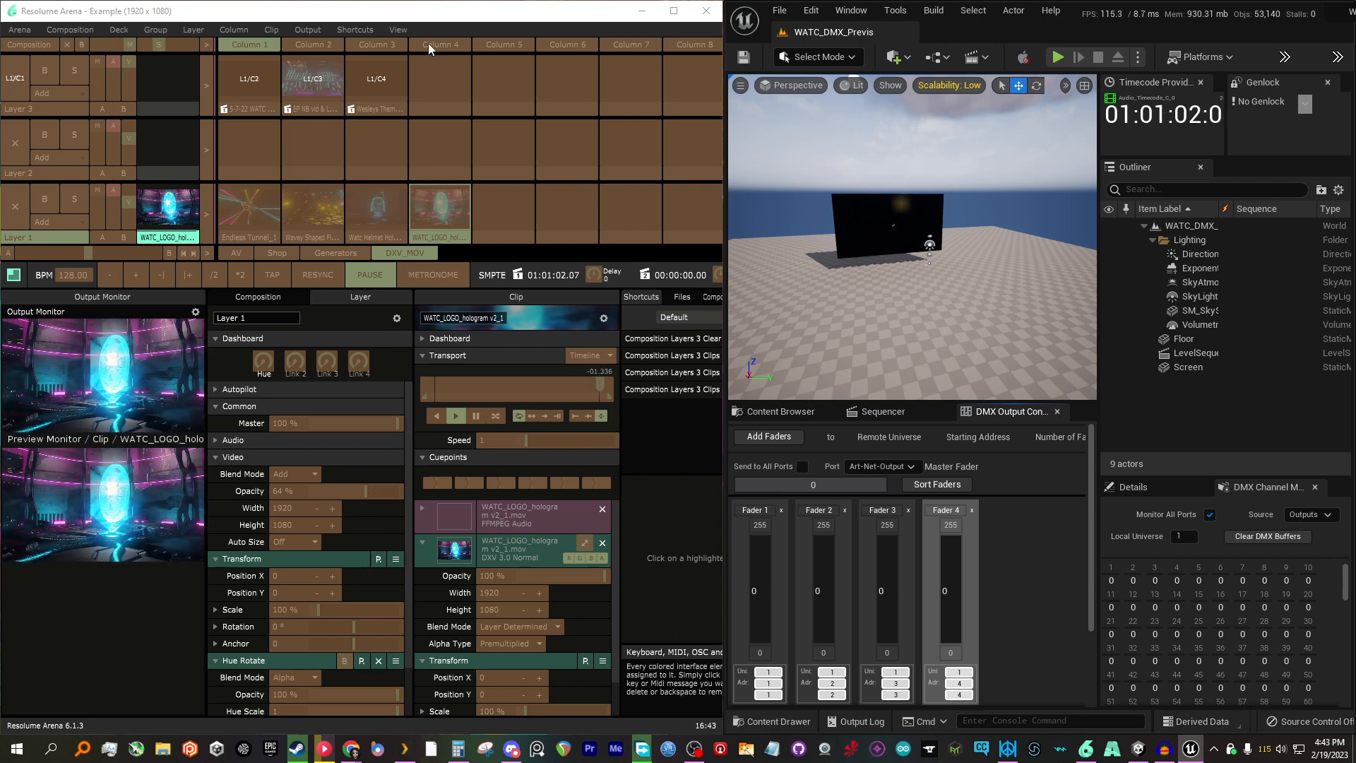
{"action": "left_click", "coordinate": [366, 30]}
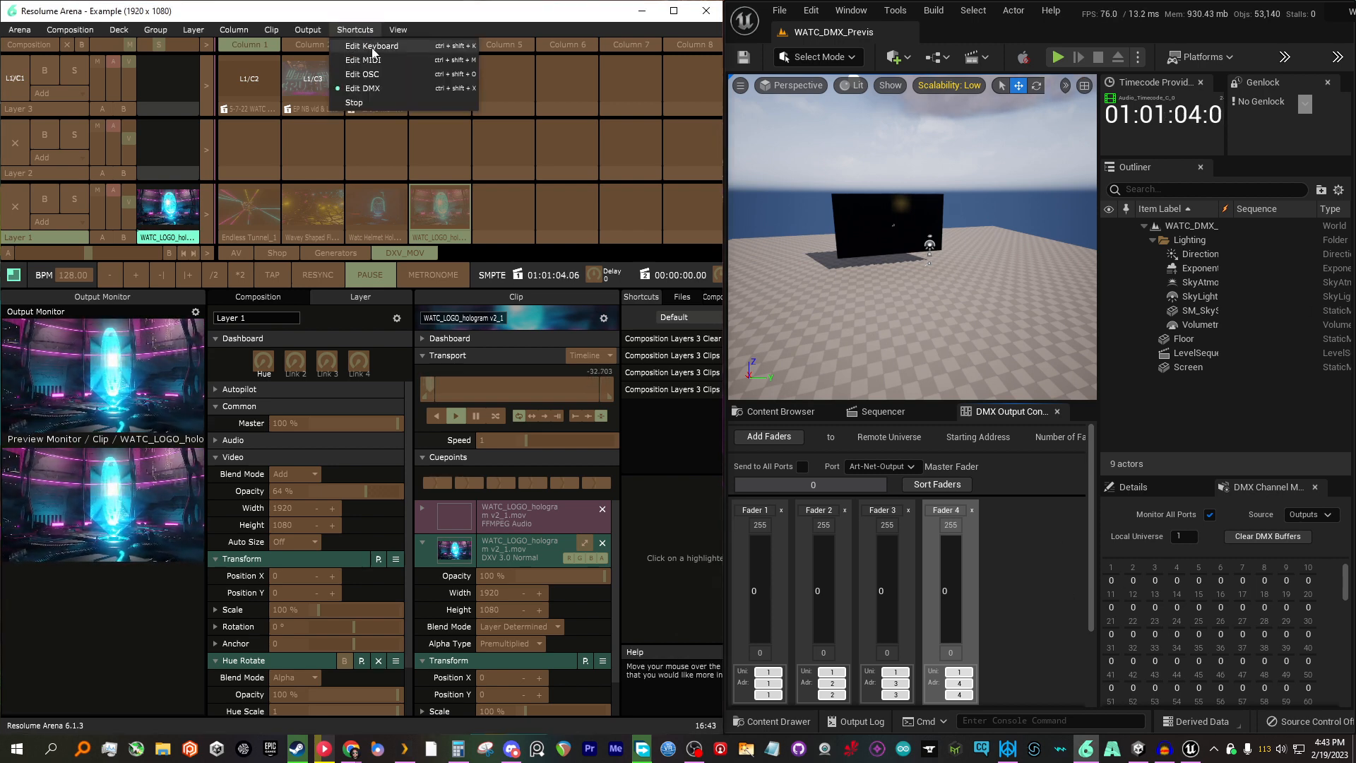
{"action": "left_click", "coordinate": [376, 87]}
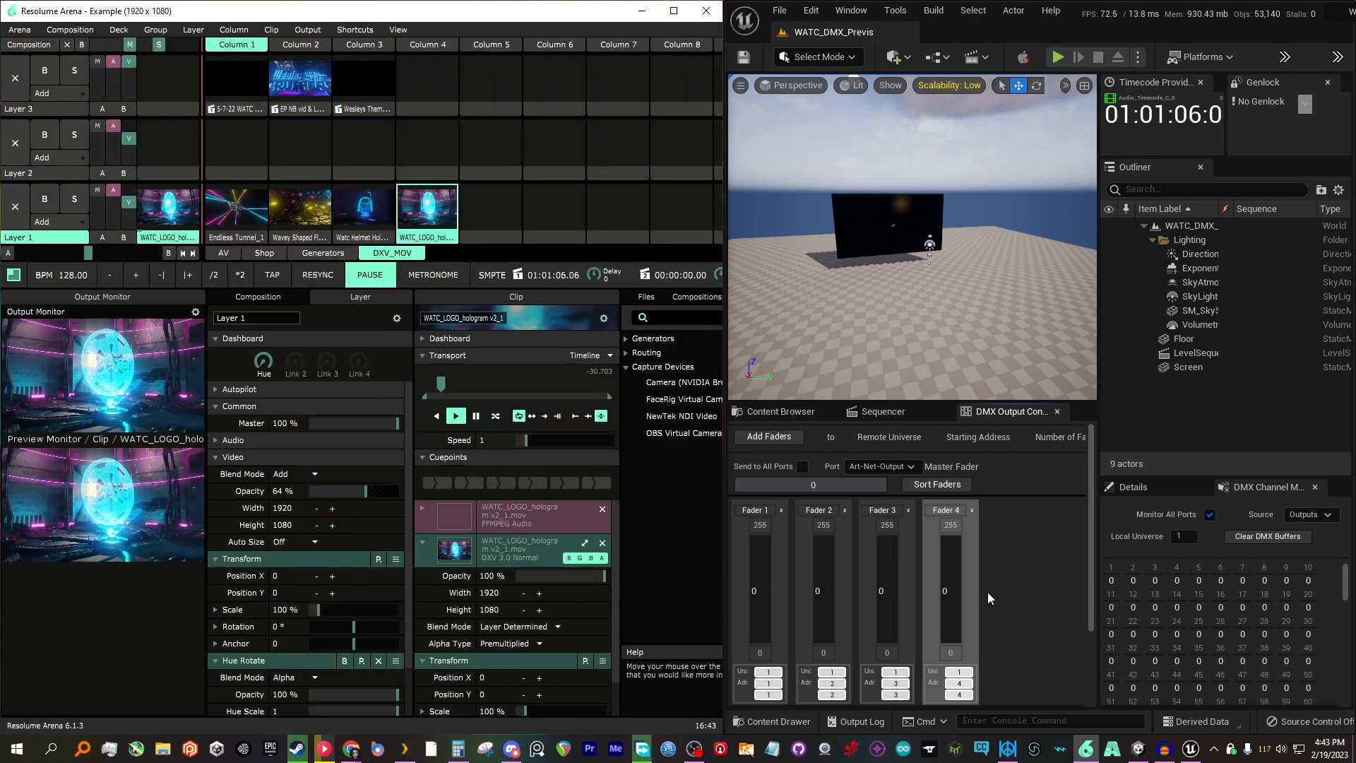
- Raise Fader 2 to 21 to trigger the first Layer 3 clip, select the Layer 1 logo clip, and return the fader to 0
{"action": "left_click_drag", "start_coordinate": [821, 590], "coordinate": [821, 580]}
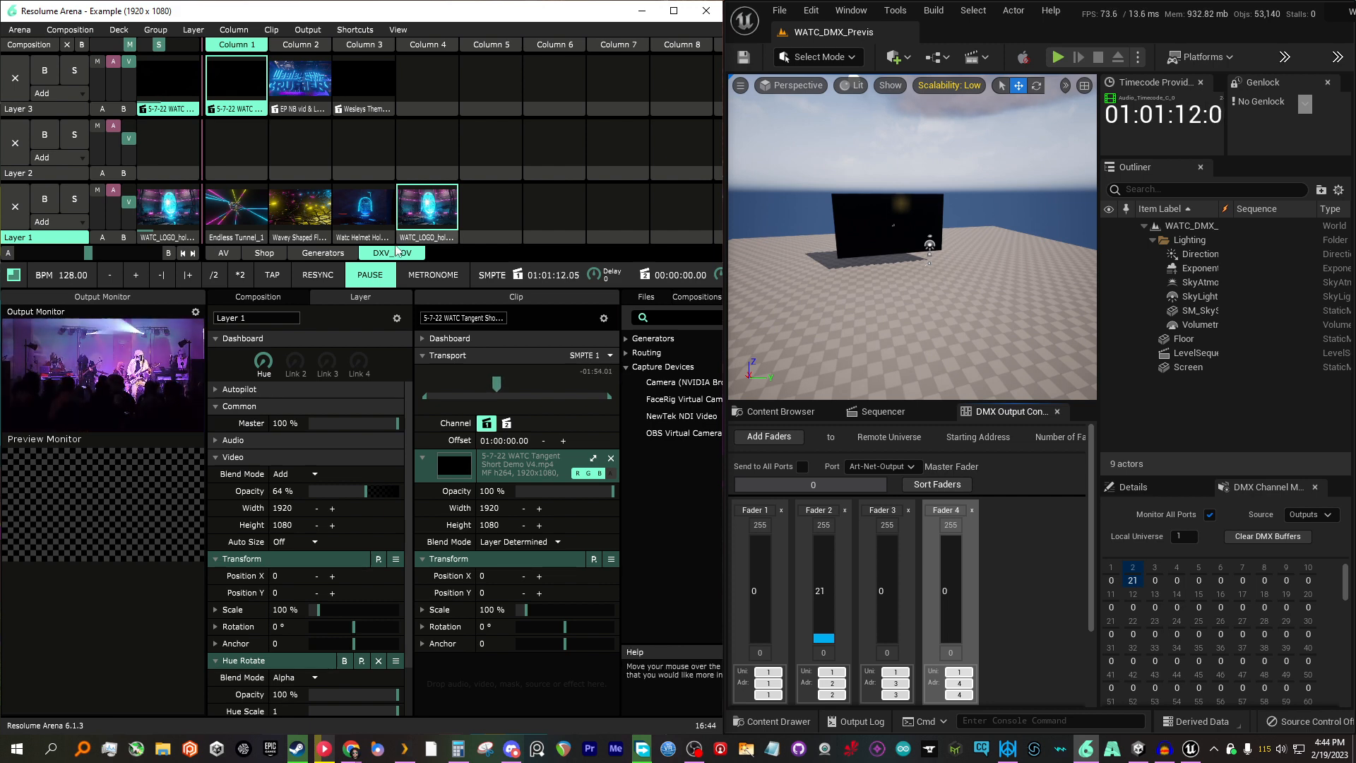
{"action": "left_click", "coordinate": [51, 238]}
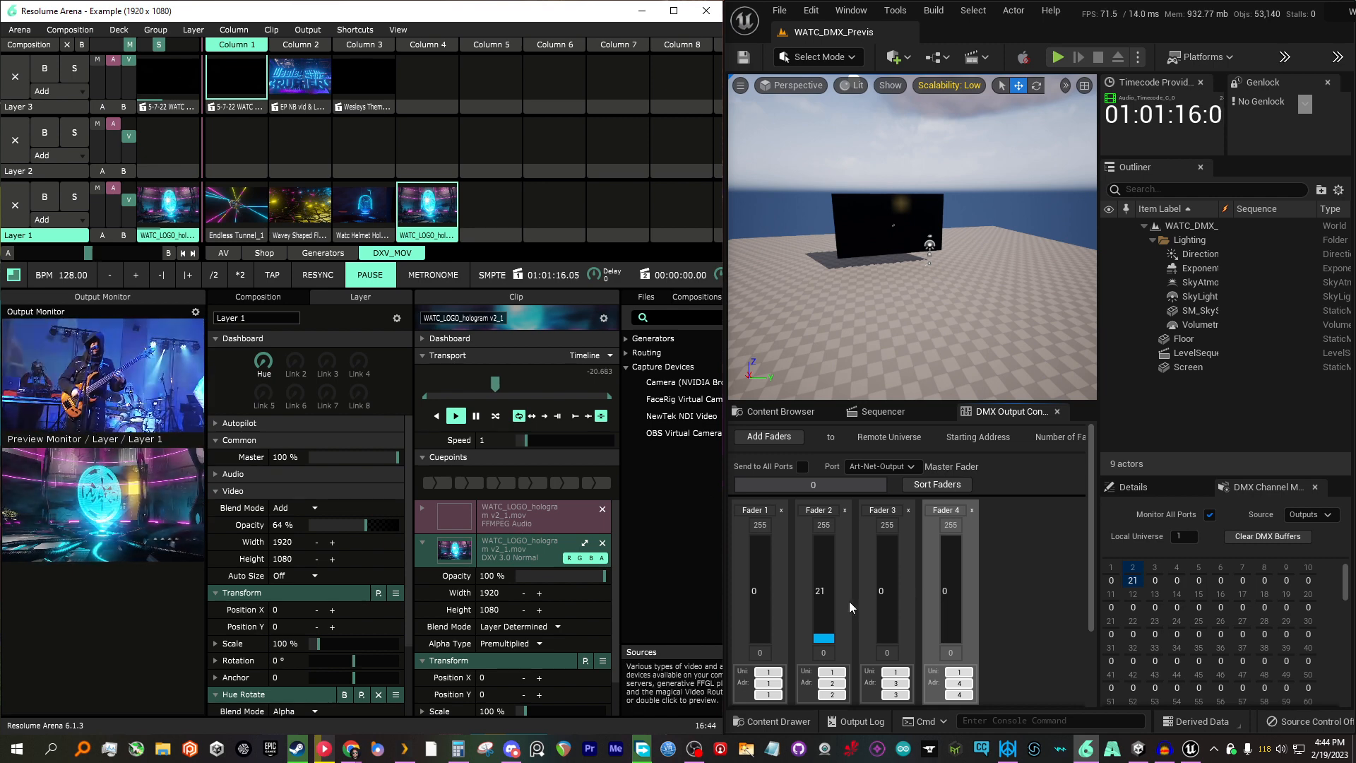
{"action": "left_click_drag", "start_coordinate": [826, 588], "coordinate": [823, 644]}
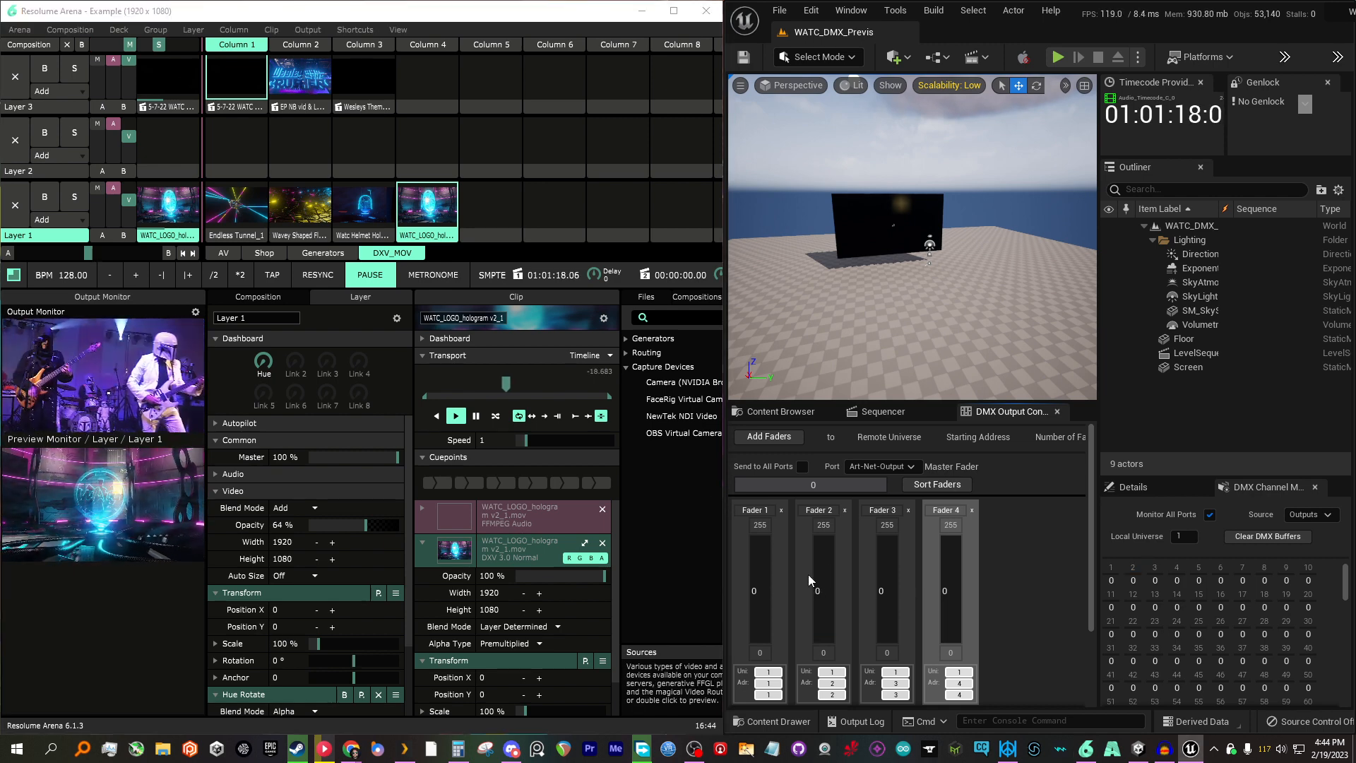
- Switch to Audacity, jump the LTC playback to about 2:00 and on to about 2:55, and move the window out of the way
{"action": "left_click", "coordinate": [1164, 748]}
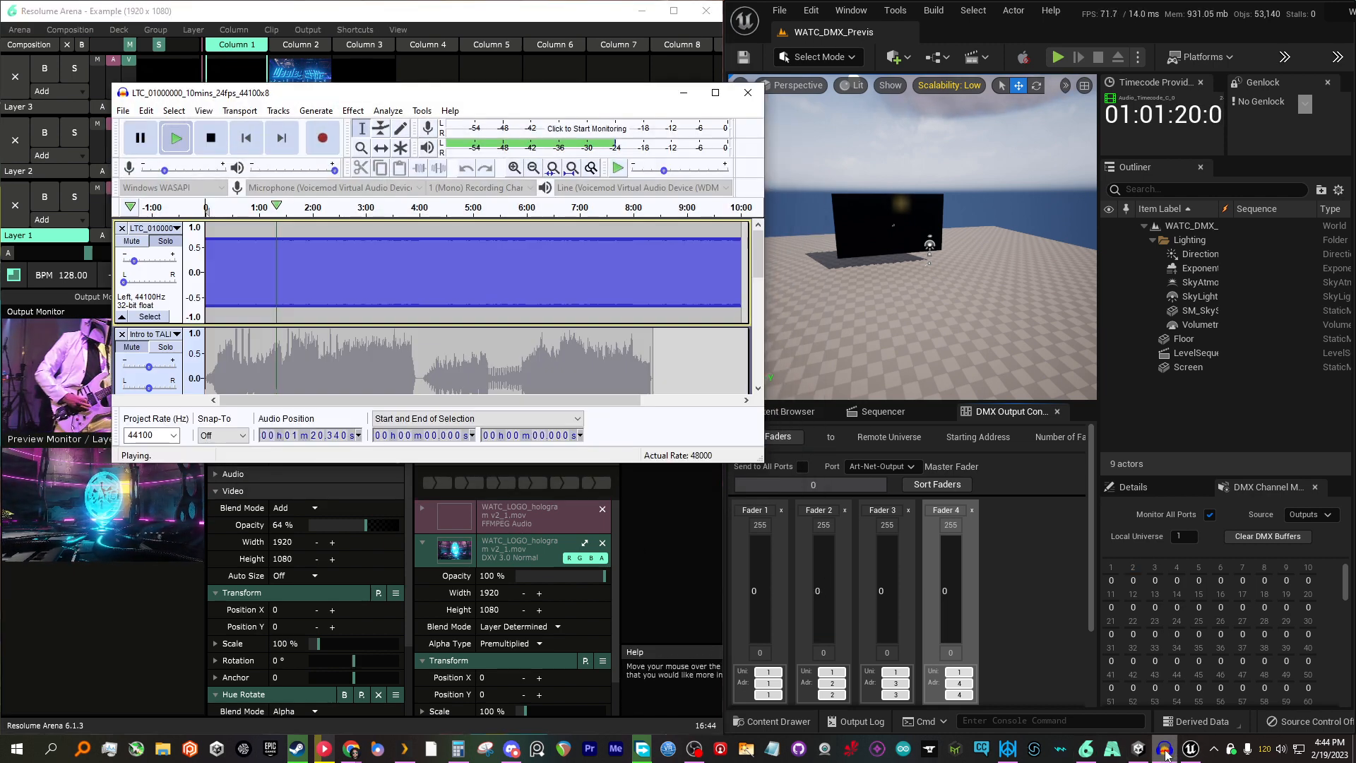
{"action": "left_click_drag", "start_coordinate": [550, 110], "coordinate": [801, 226]}
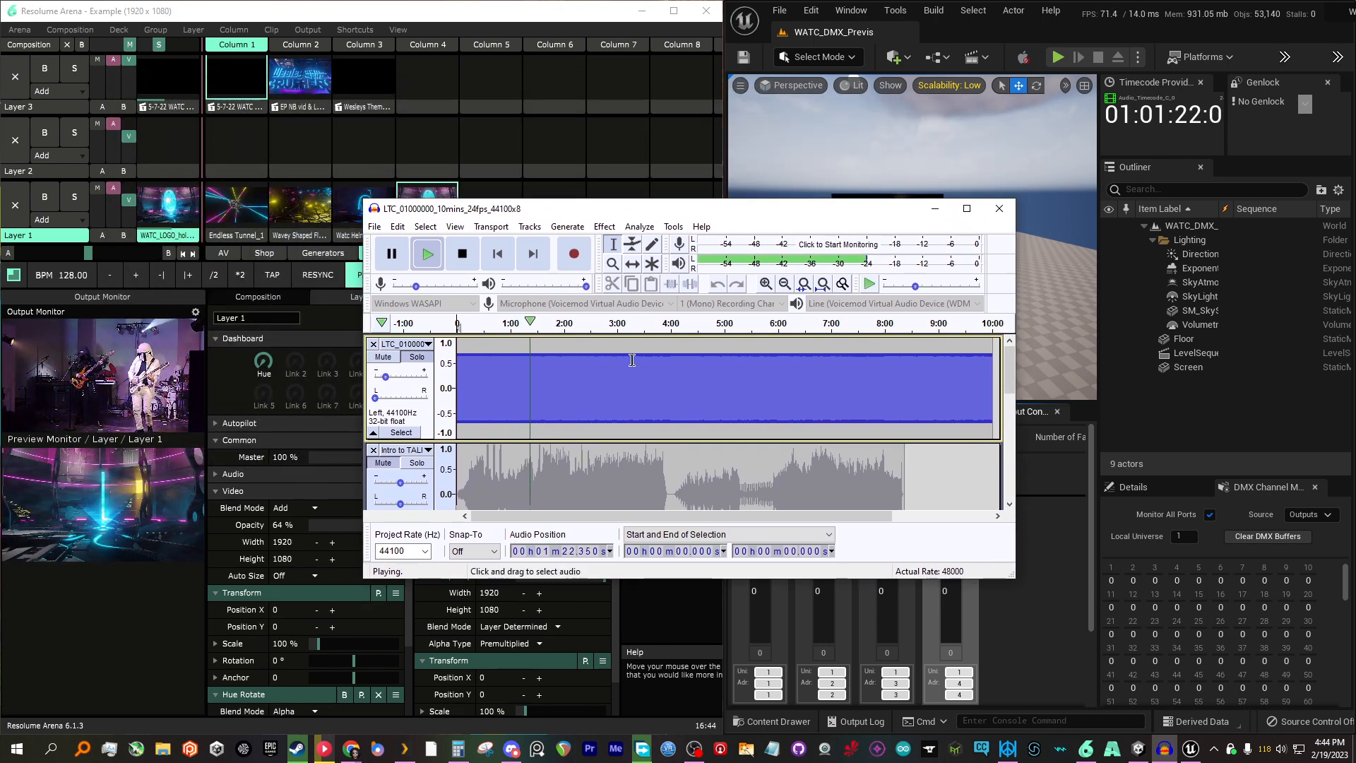
{"action": "left_click", "coordinate": [565, 324]}
{"action": "left_click_drag", "start_coordinate": [622, 210], "coordinate": [724, 294]}
{"action": "left_click_drag", "start_coordinate": [546, 292], "coordinate": [541, 312]}
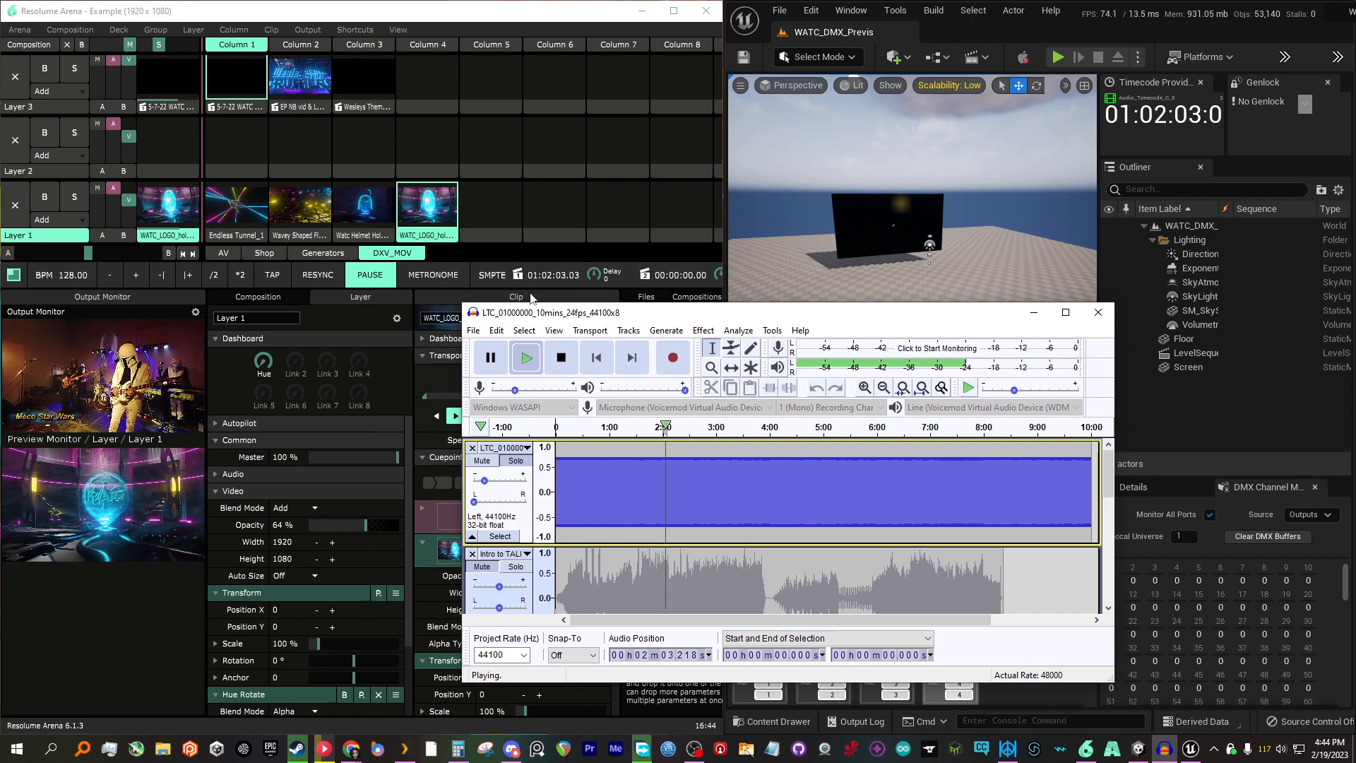
{"action": "left_click", "coordinate": [711, 427]}
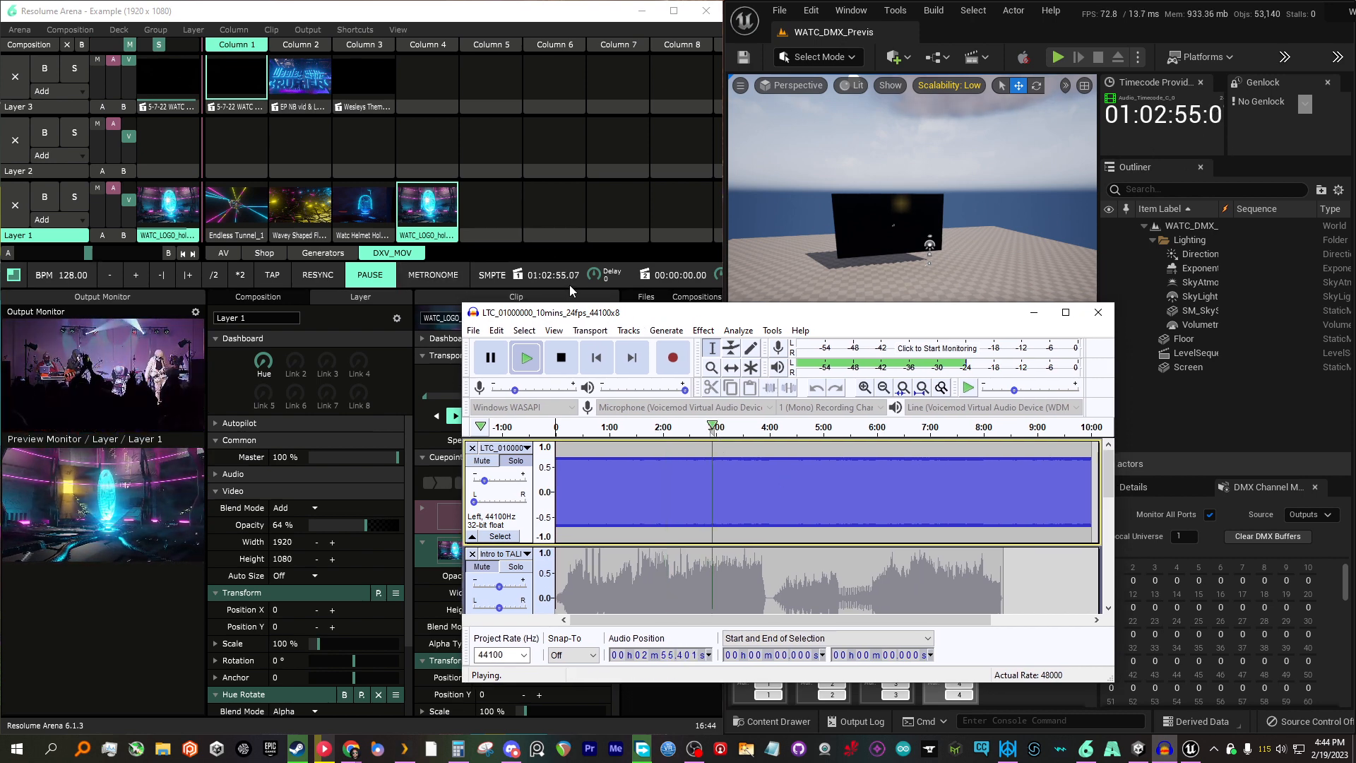
{"action": "left_click_drag", "start_coordinate": [654, 321], "coordinate": [1355, 237]}
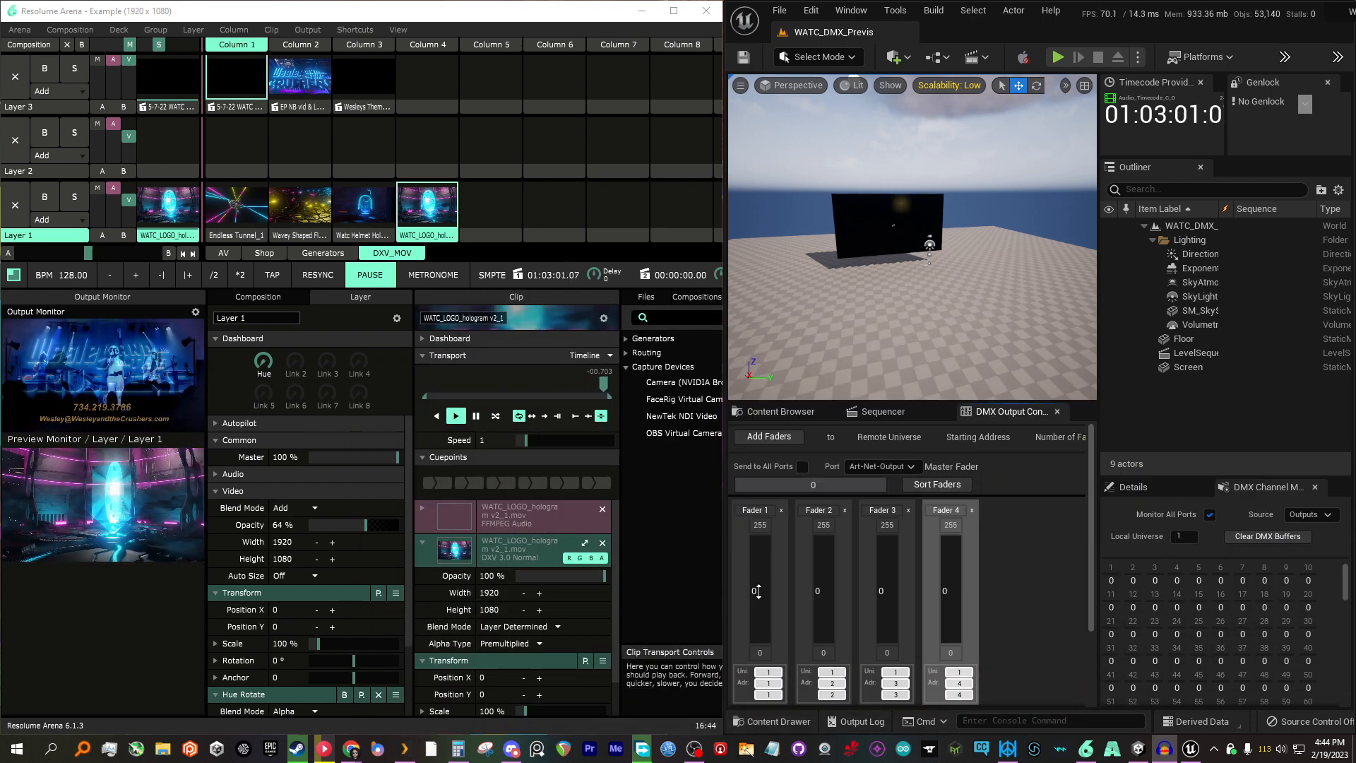
- Clear Layer 3 with a brief move of Fader 1, and trigger its EP NB vid clip by raising and lowering Fader 3
{"action": "mouse_move", "coordinate": [761, 596]}
{"action": "left_mouse_down"}
{"action": "mouse_move", "coordinate": [761, 558]}
{"action": "mouse_move", "coordinate": [761, 597]}
{"action": "left_mouse_up"}
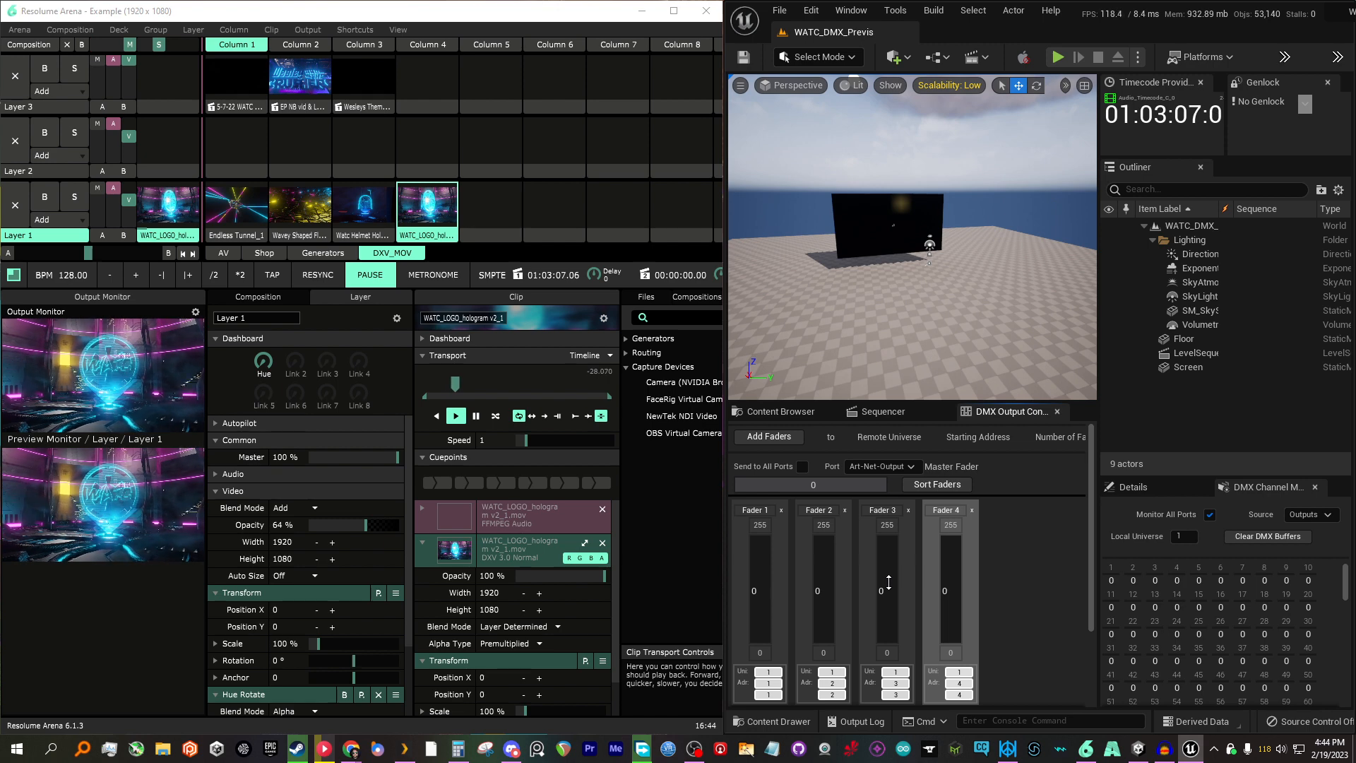
{"action": "left_click_drag", "start_coordinate": [889, 582], "coordinate": [889, 544]}
{"action": "left_click_drag", "start_coordinate": [888, 544], "coordinate": [889, 583]}
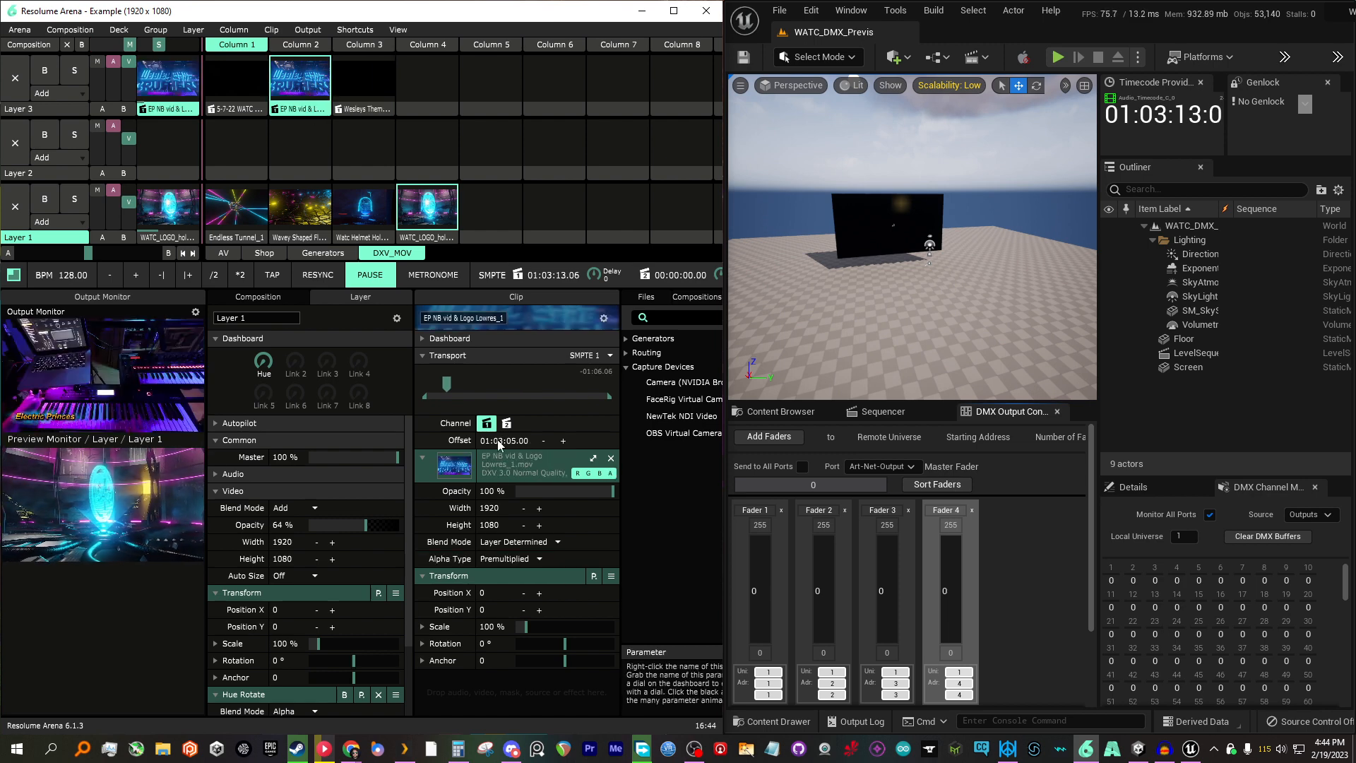
- Select the EP NB vid clip, play the 5-7-22 WATC clip in Layer 3, and clear the layer using Fader 1
{"action": "left_click", "coordinate": [300, 79]}
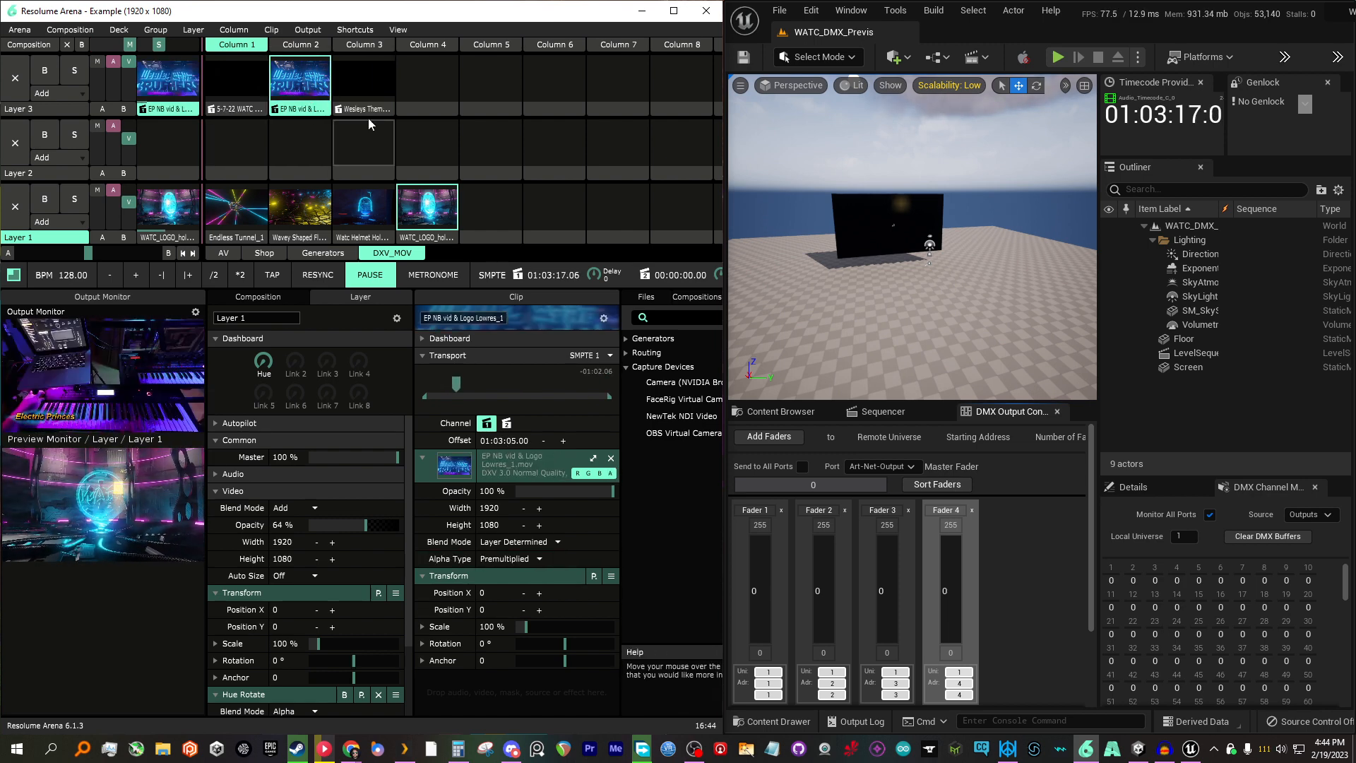
{"action": "left_click", "coordinate": [239, 79]}
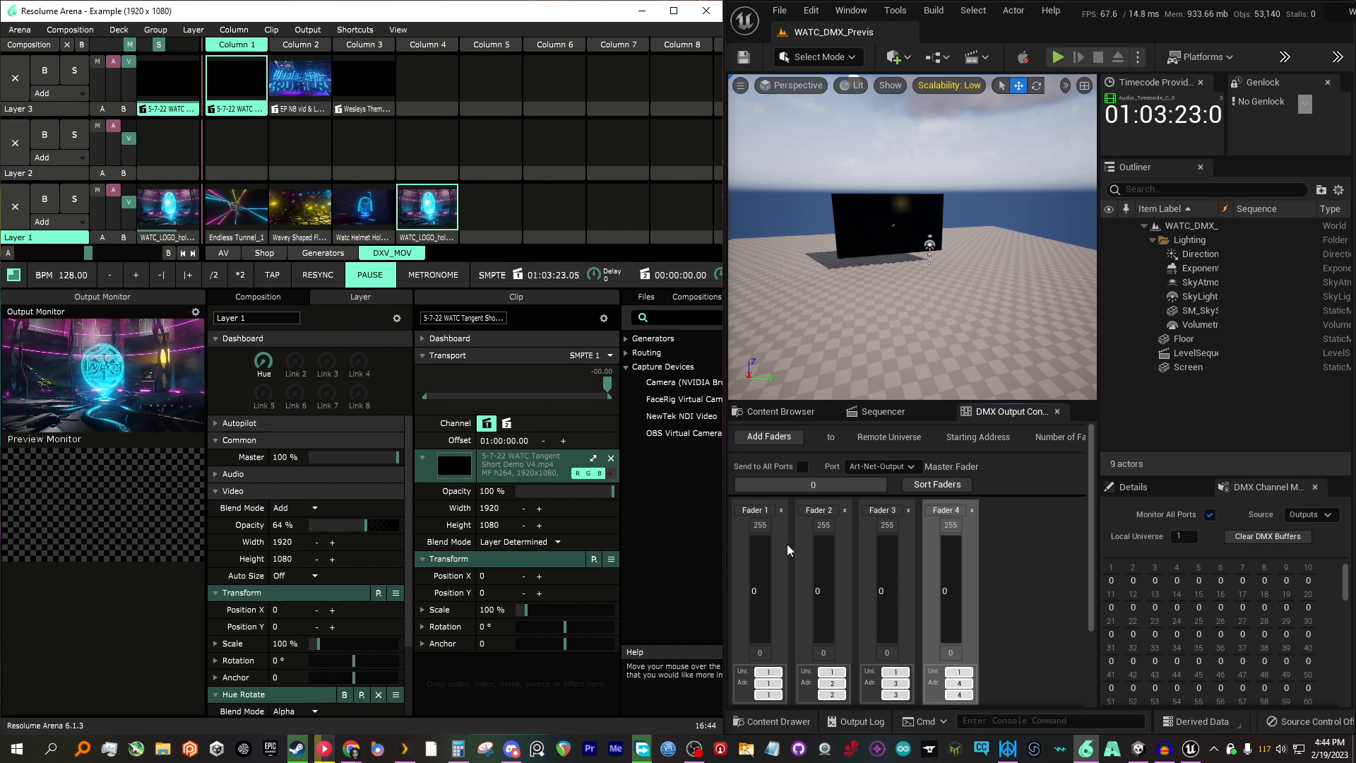
{"action": "left_click_drag", "start_coordinate": [759, 586], "coordinate": [762, 599]}
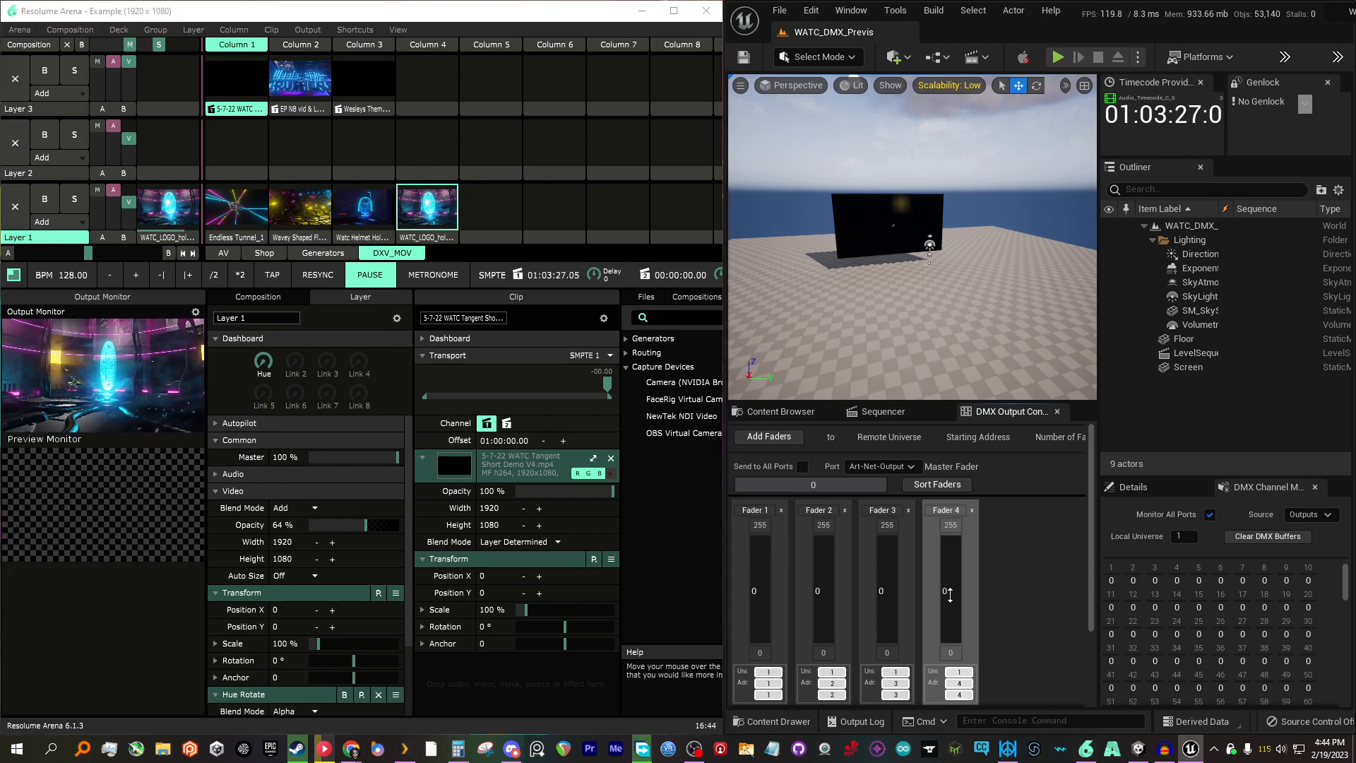
- Trigger the Wesleys Theme clip in Layer 3 with a brief move of Fader 4, returning the fader to 0
{"action": "left_click_drag", "start_coordinate": [950, 595], "coordinate": [950, 604]}
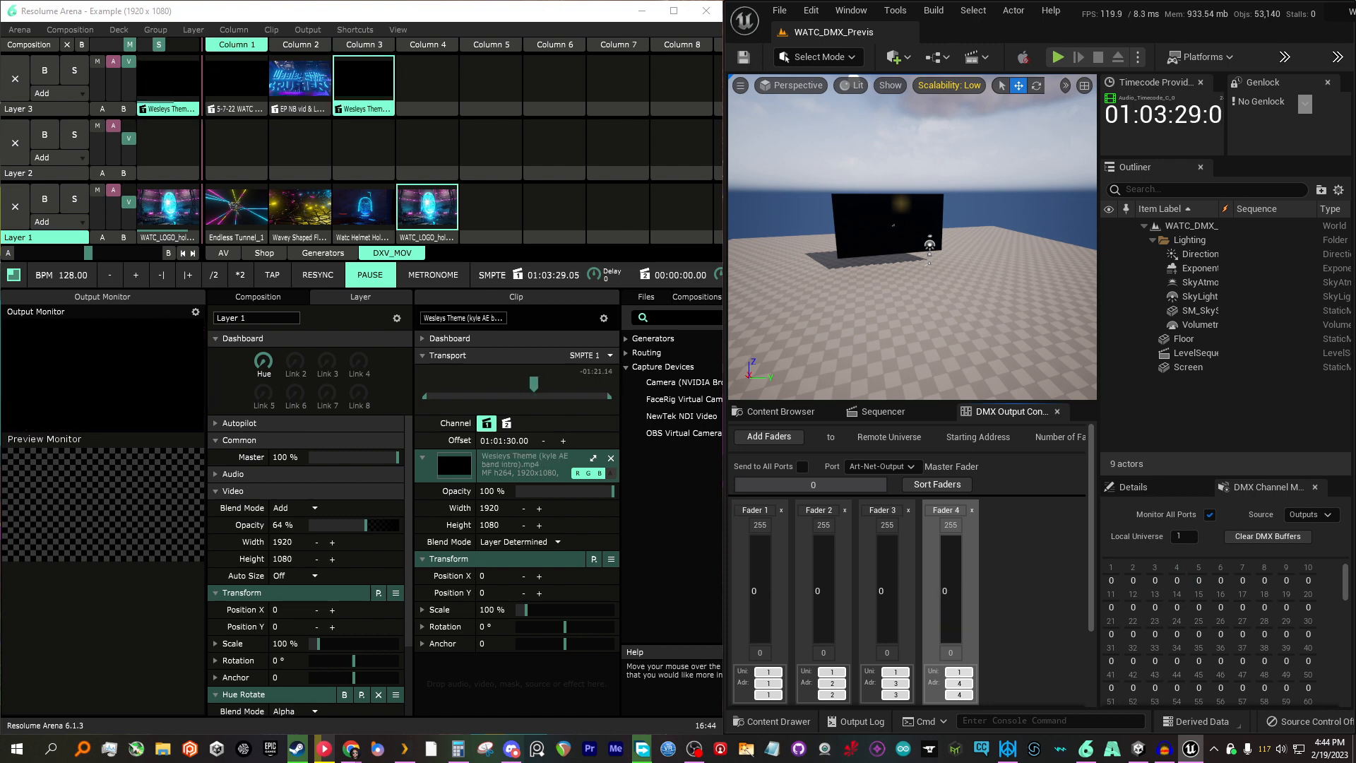
{"action": "left_click", "coordinate": [684, 352]}
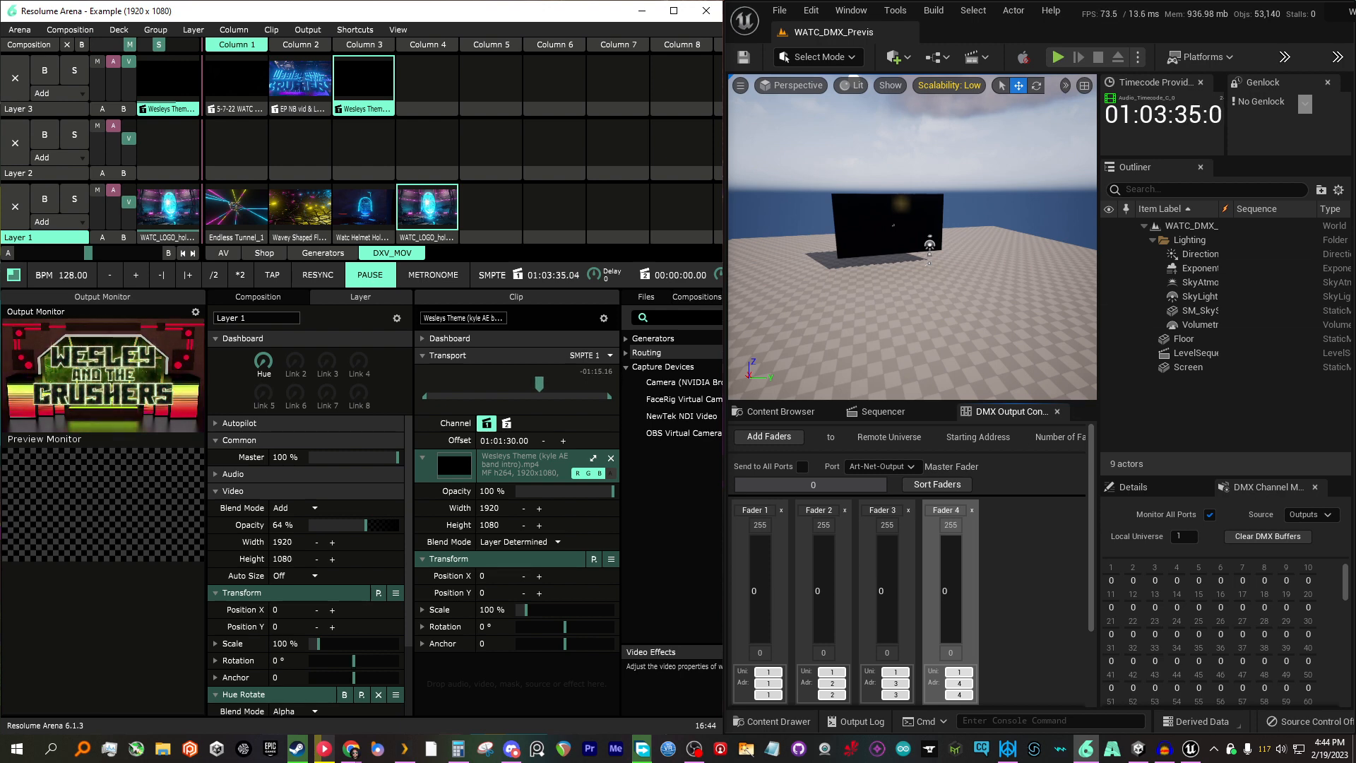
- Bring the Audacity window into view, stop the LTC playback, and minimize the window
{"action": "left_click_drag", "start_coordinate": [1355, 139], "coordinate": [758, 130]}
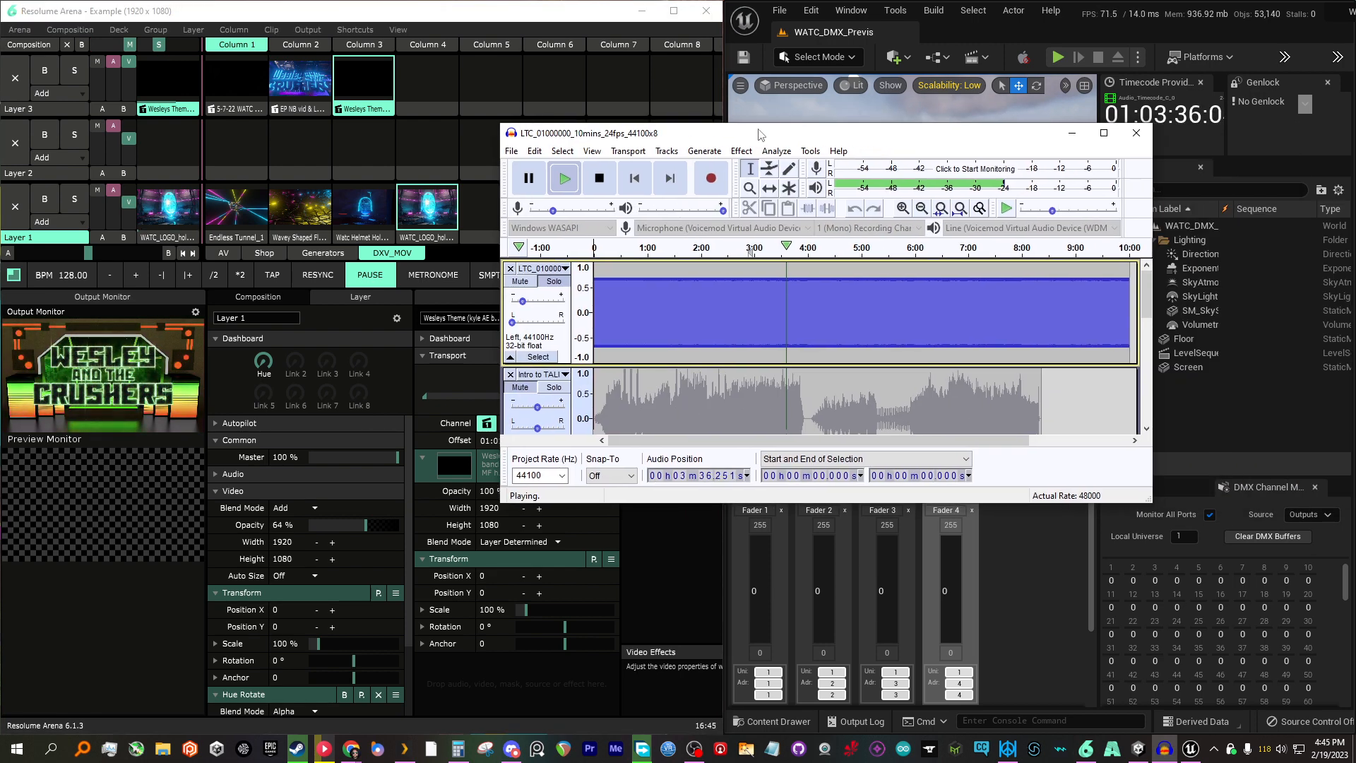
{"action": "left_click", "coordinate": [599, 185]}
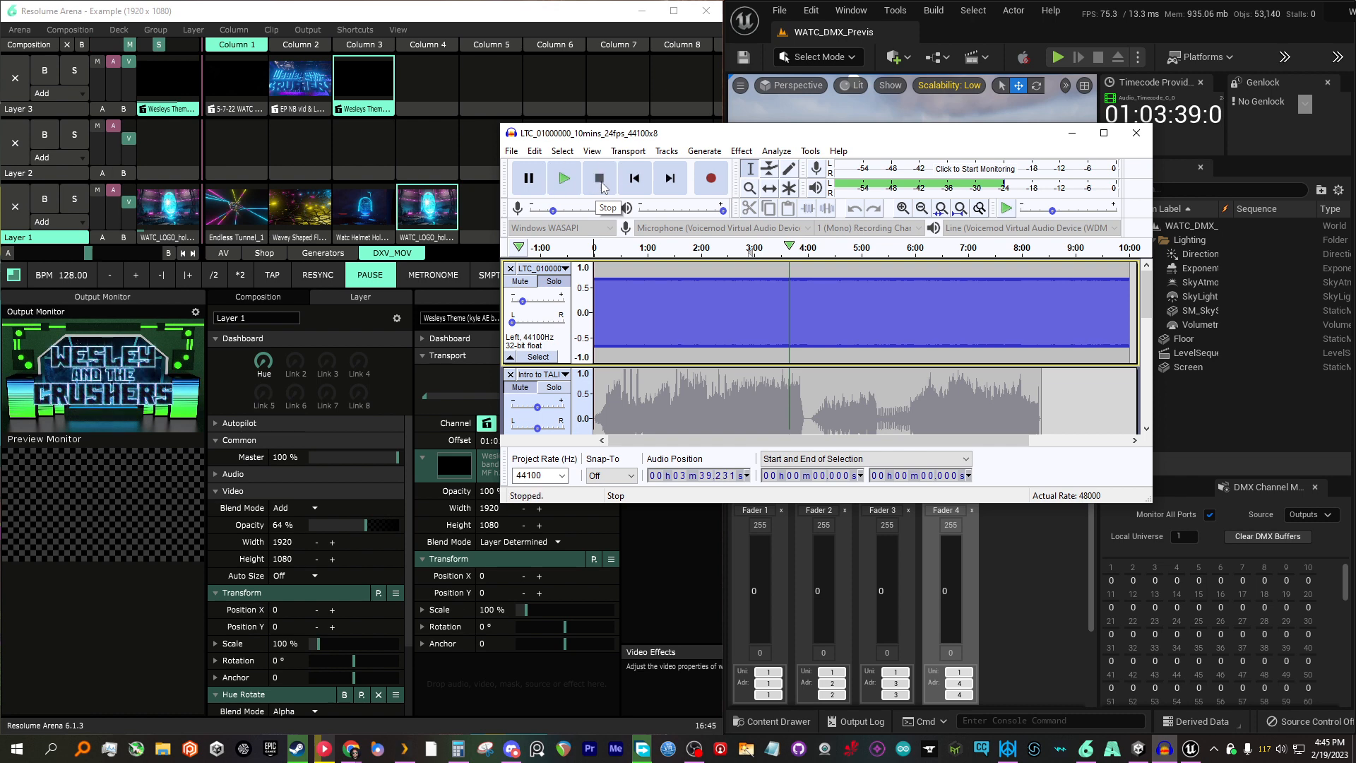
{"action": "left_click", "coordinate": [1072, 133]}
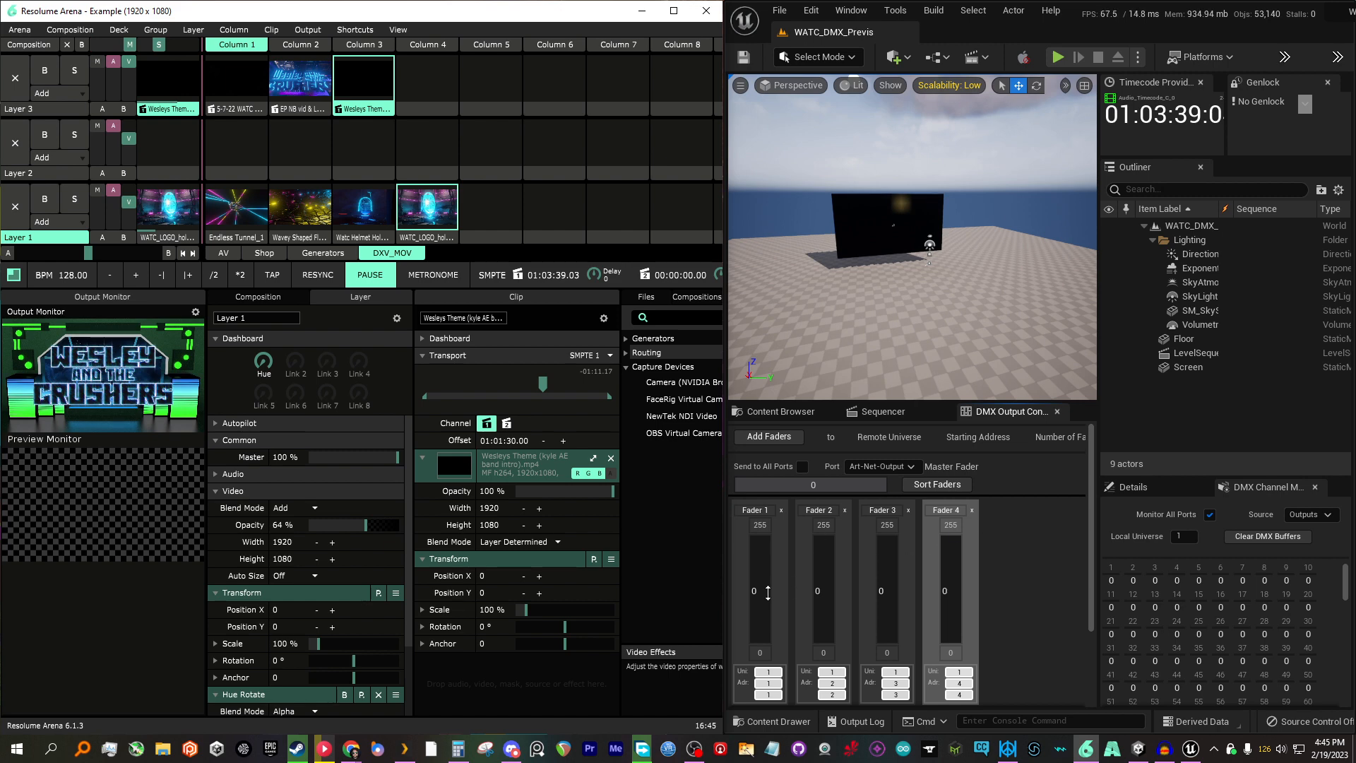
- Clear Layer 3 and play the four Layer 1 clips in turn, ending back on Endless Tunnel_1
{"action": "left_click", "coordinate": [15, 77]}
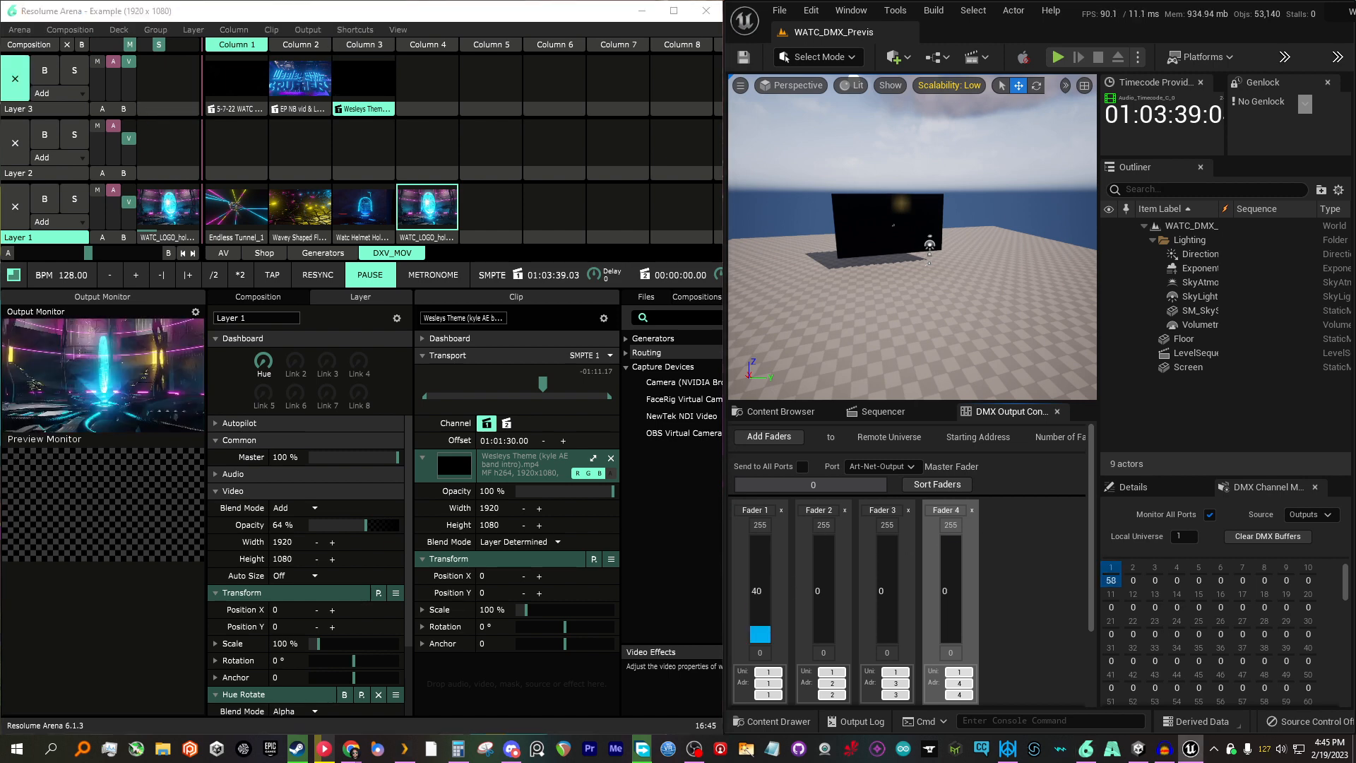
{"action": "left_click", "coordinate": [227, 215]}
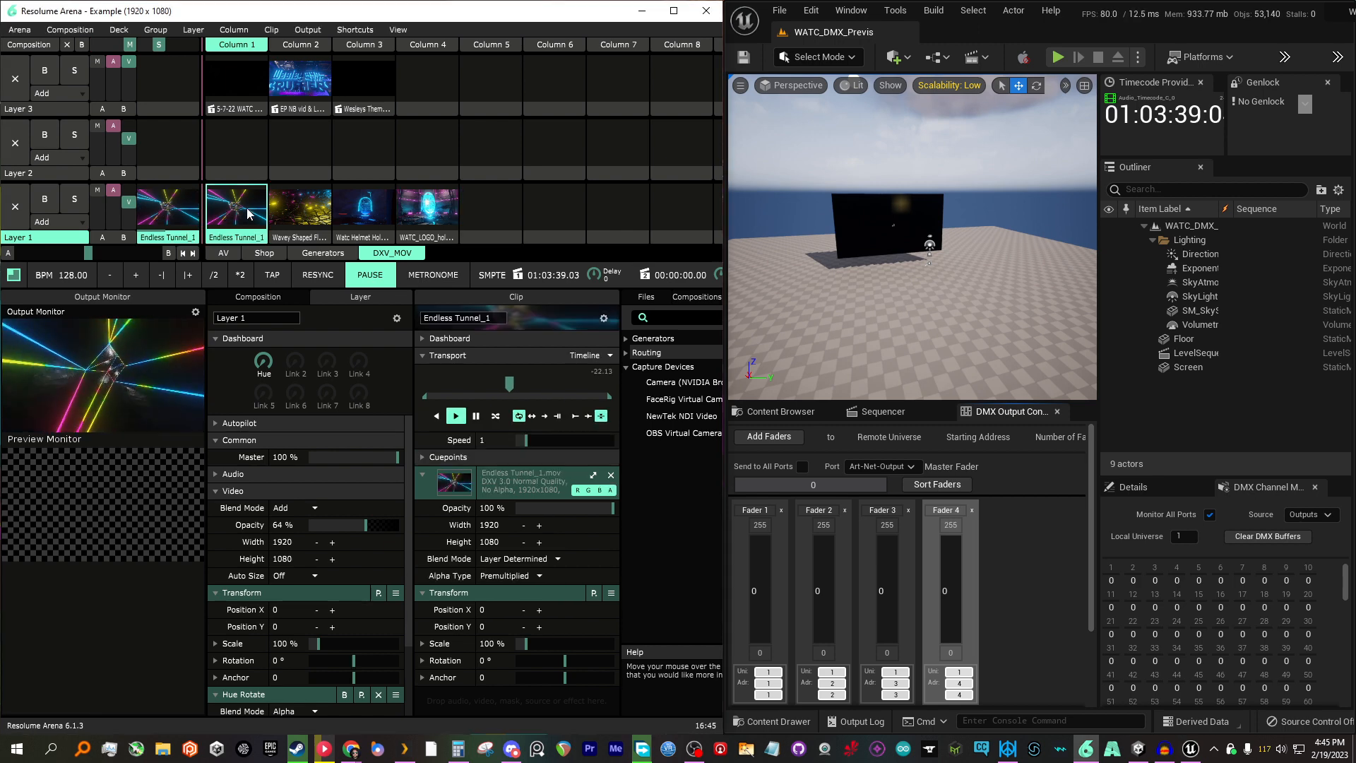
{"action": "left_click", "coordinate": [292, 216]}
{"action": "left_click", "coordinate": [351, 215]}
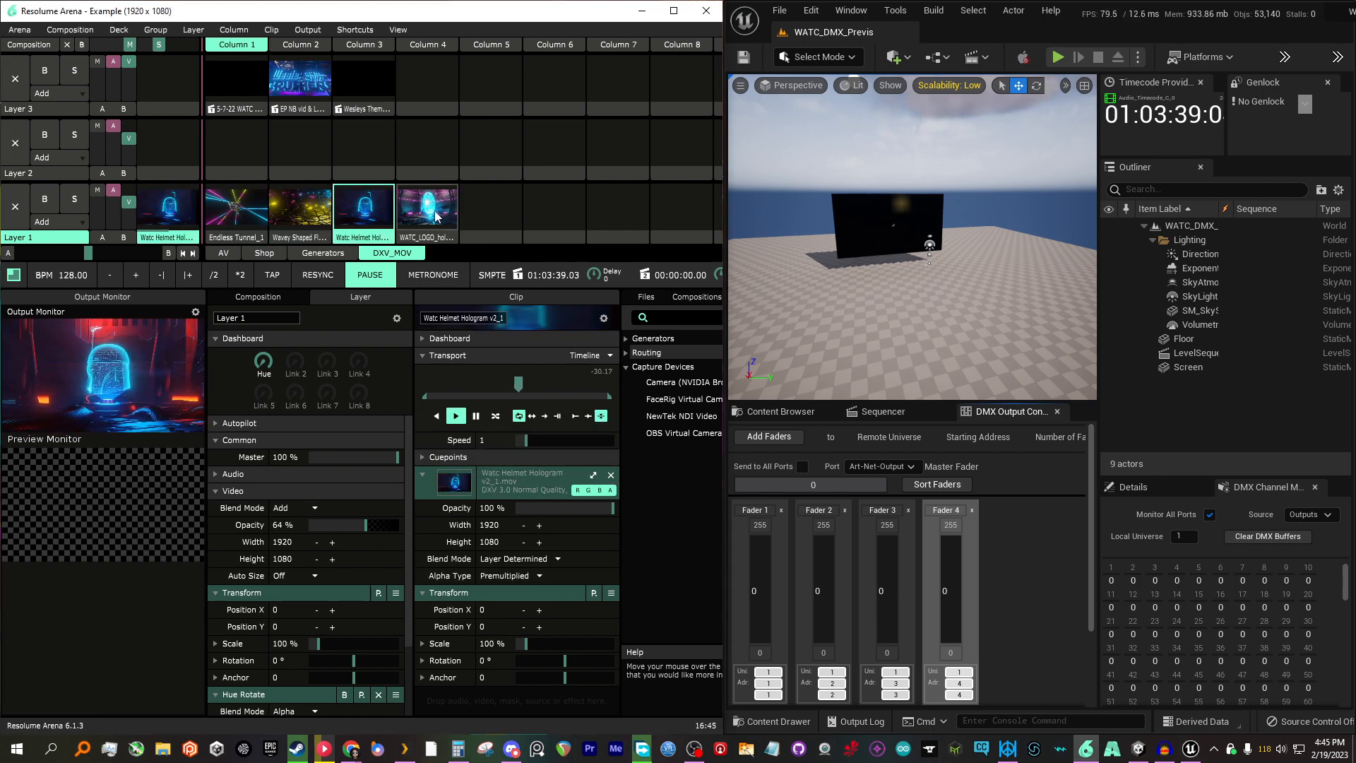
{"action": "left_click", "coordinate": [435, 215]}
{"action": "left_click", "coordinate": [237, 215]}
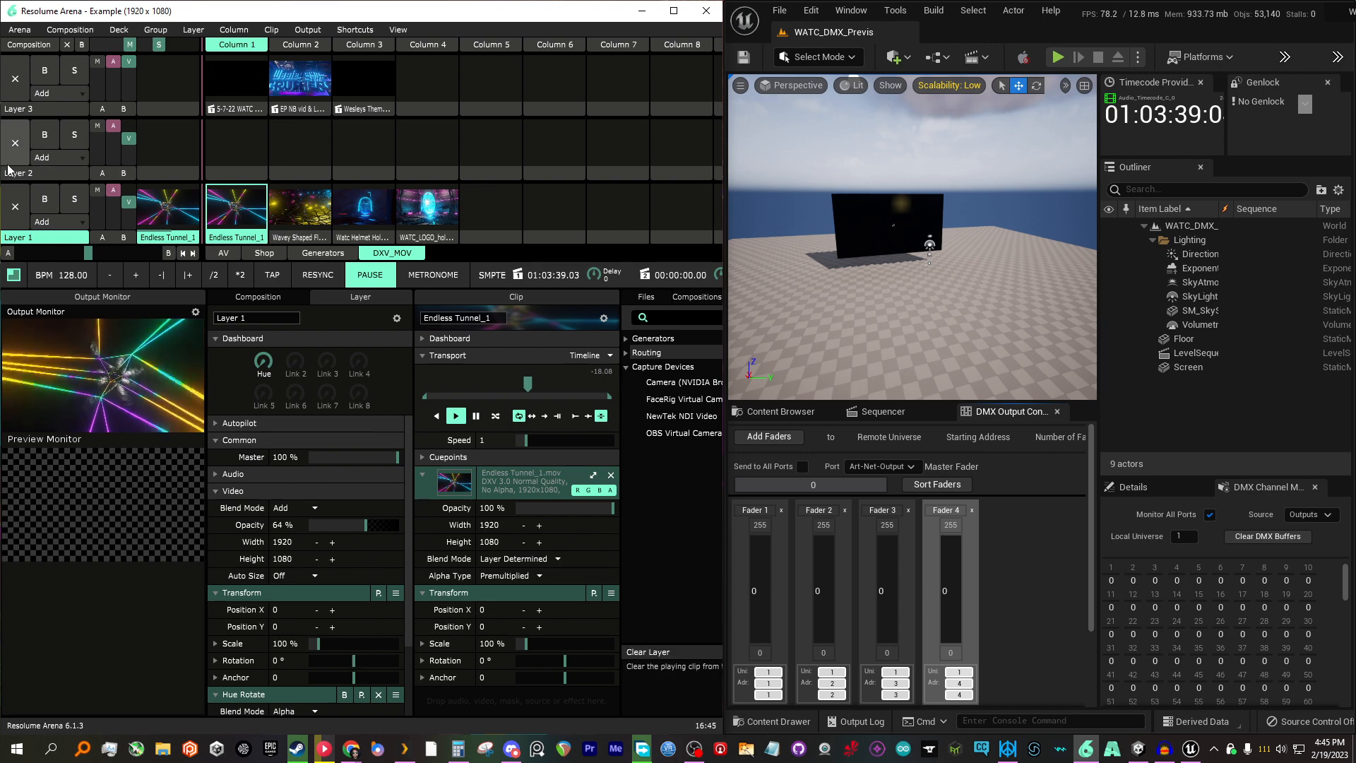
- Add the OBS Virtual Camera capture device to Layer 2's Column 1 slot and lower the layer's video opacity to 53%
{"action": "left_click", "coordinate": [236, 136]}
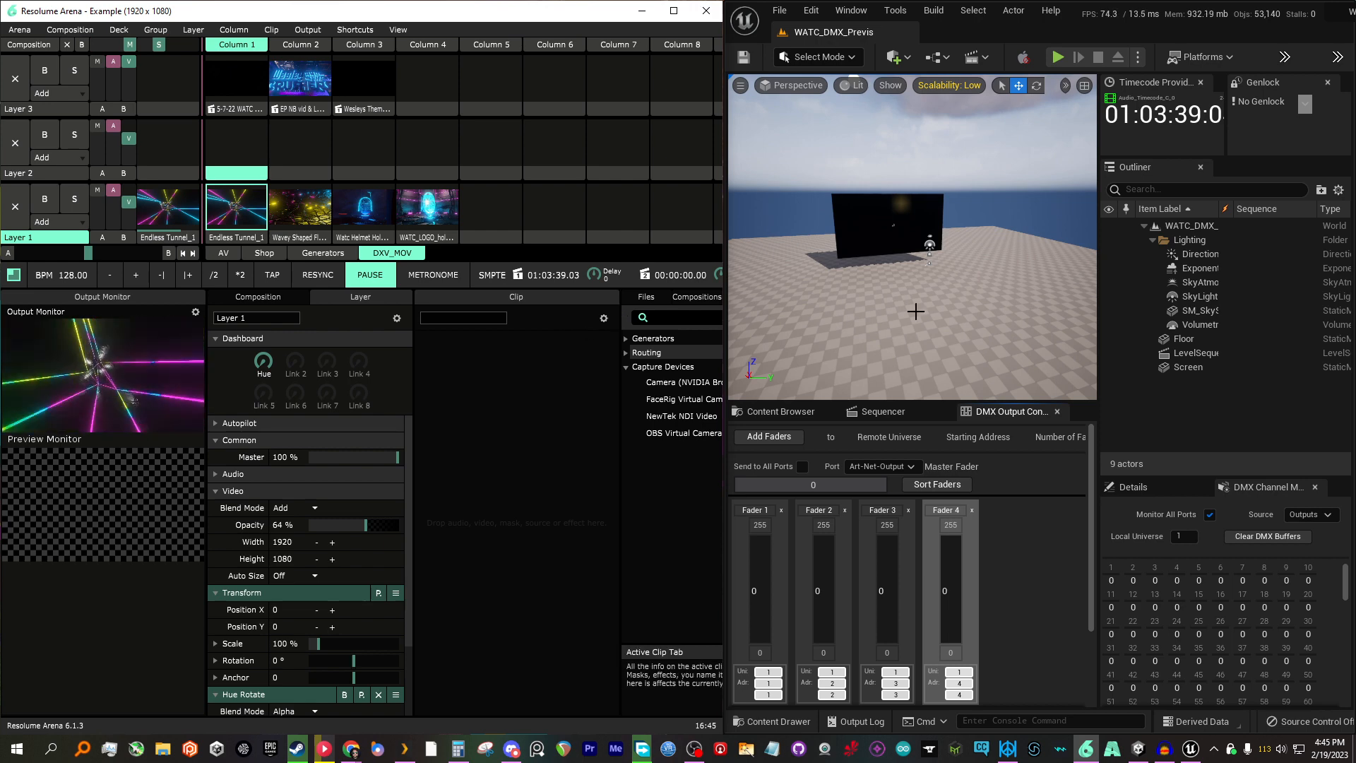
{"action": "left_click_drag", "start_coordinate": [725, 435], "coordinate": [786, 436]}
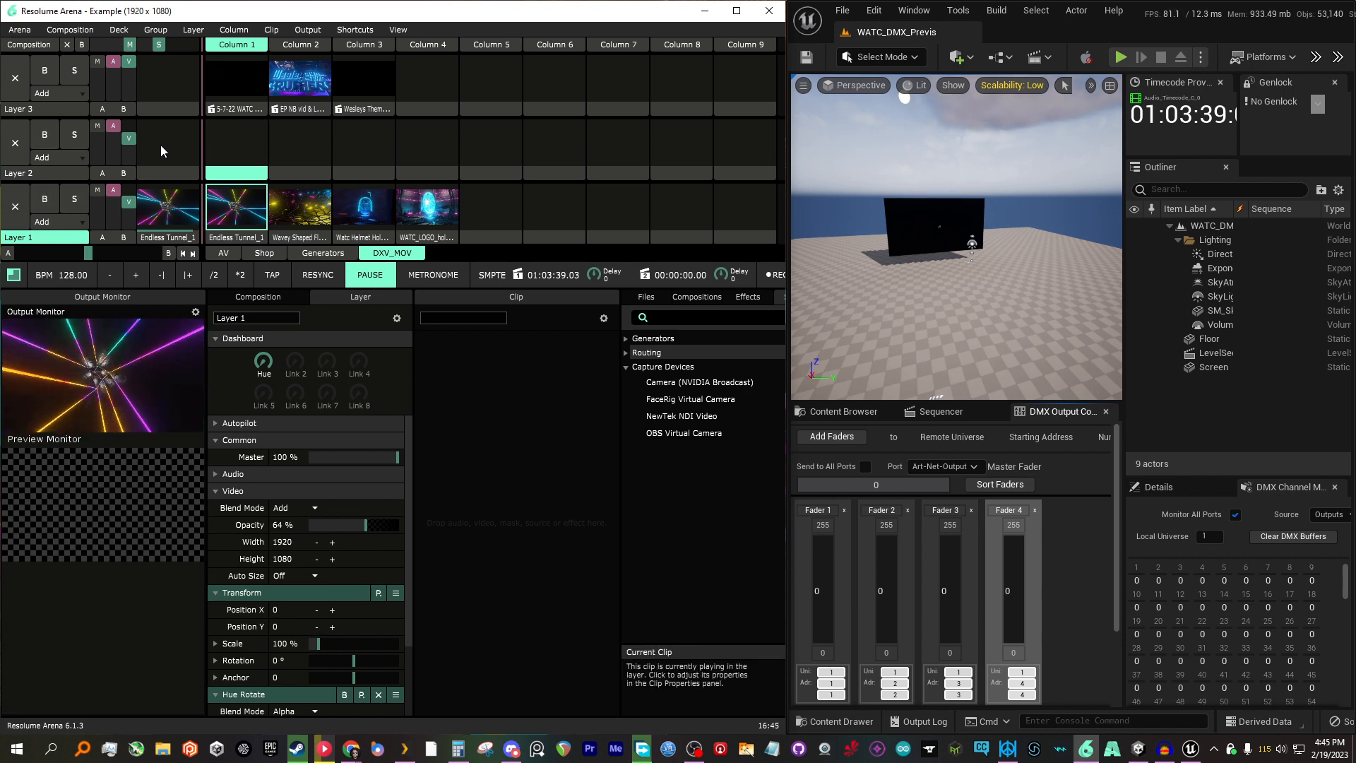
{"action": "left_click_drag", "start_coordinate": [696, 434], "coordinate": [228, 150]}
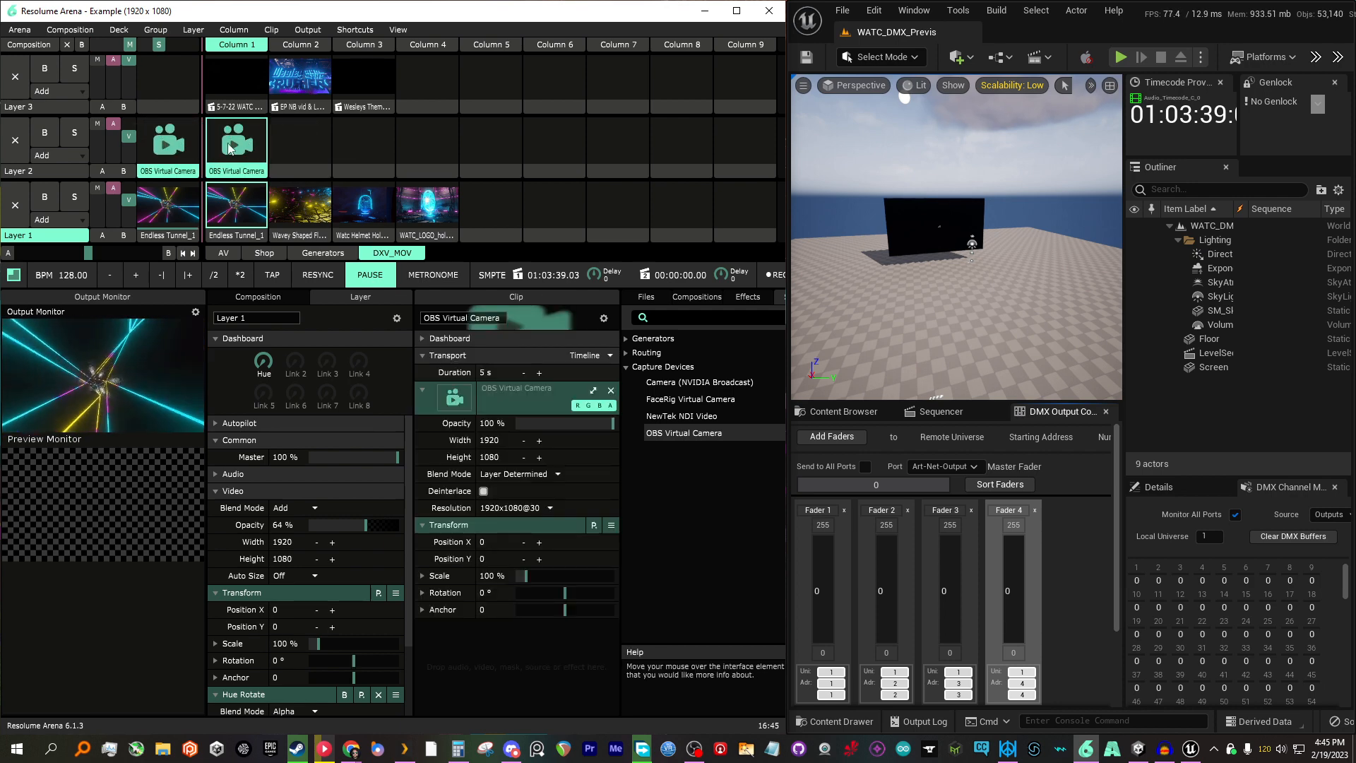
{"action": "left_click", "coordinate": [45, 171]}
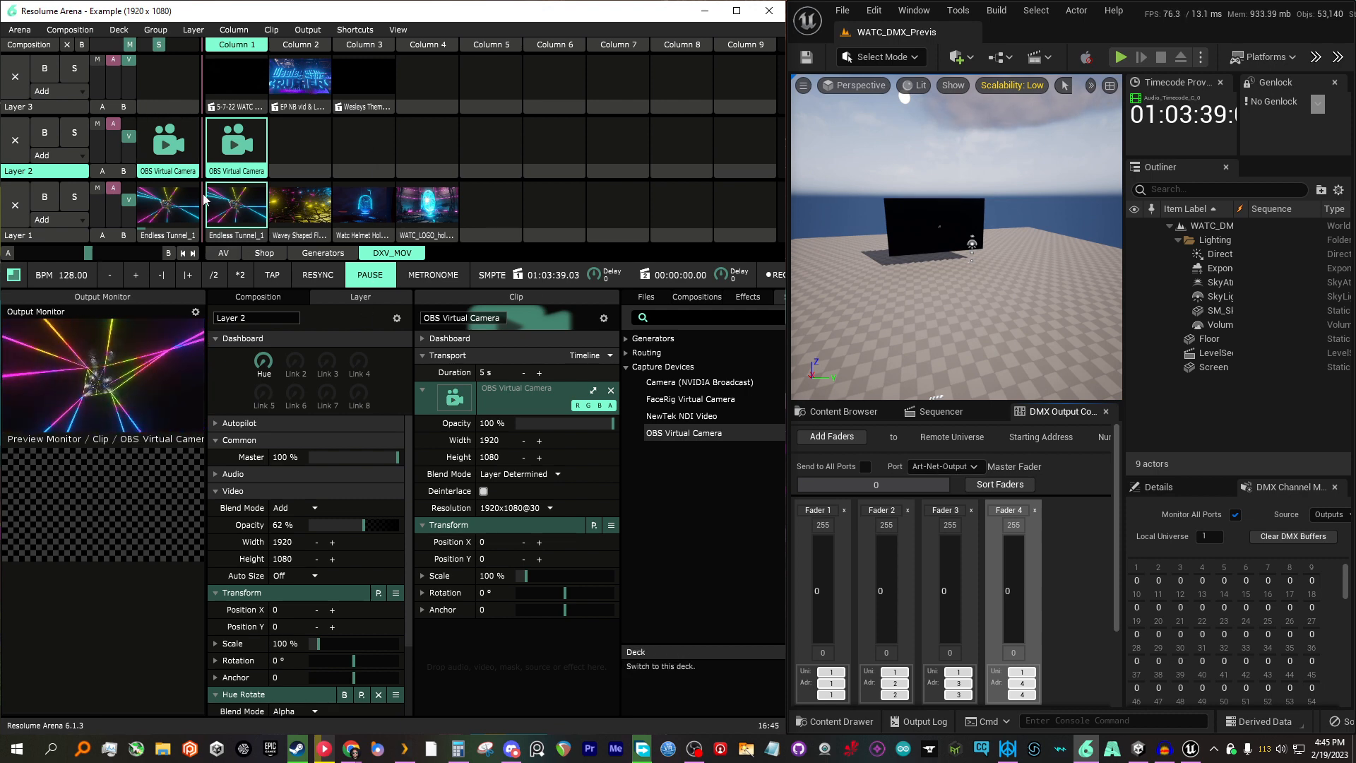
{"action": "left_click_drag", "start_coordinate": [130, 142], "coordinate": [131, 145]}
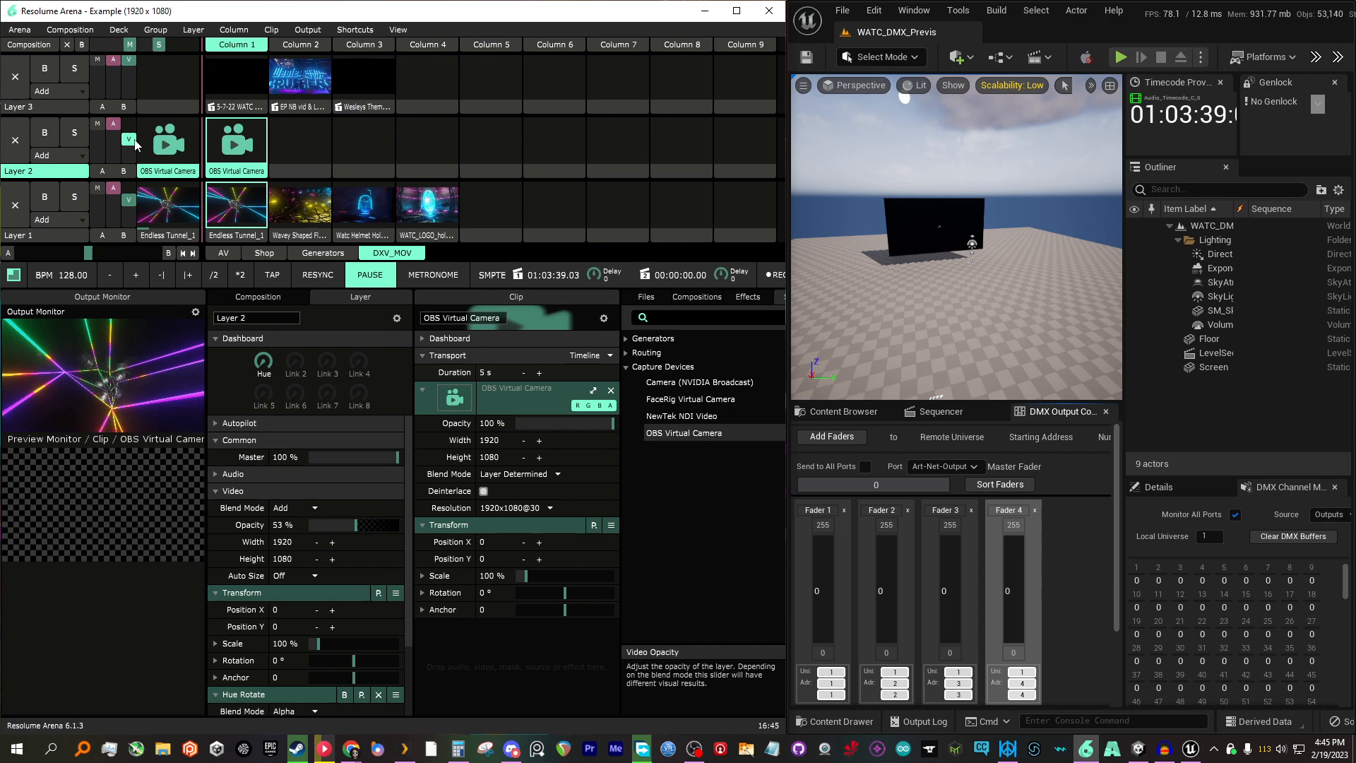
- Play Layer 3's EP NB vid, 5-7-22 WATC and Wesleys Theme clips one after another
{"action": "left_click", "coordinate": [279, 86]}
{"action": "left_click", "coordinate": [233, 83]}
{"action": "left_click", "coordinate": [358, 85]}
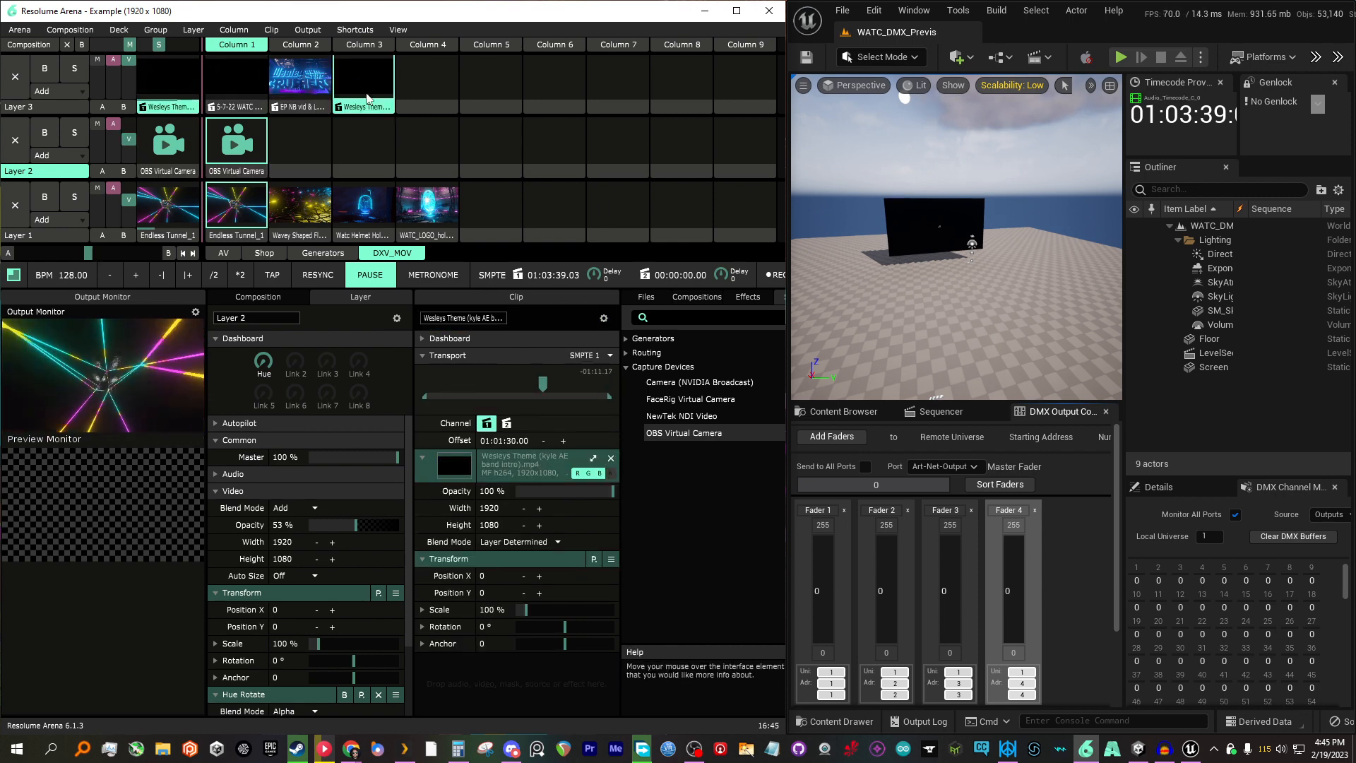